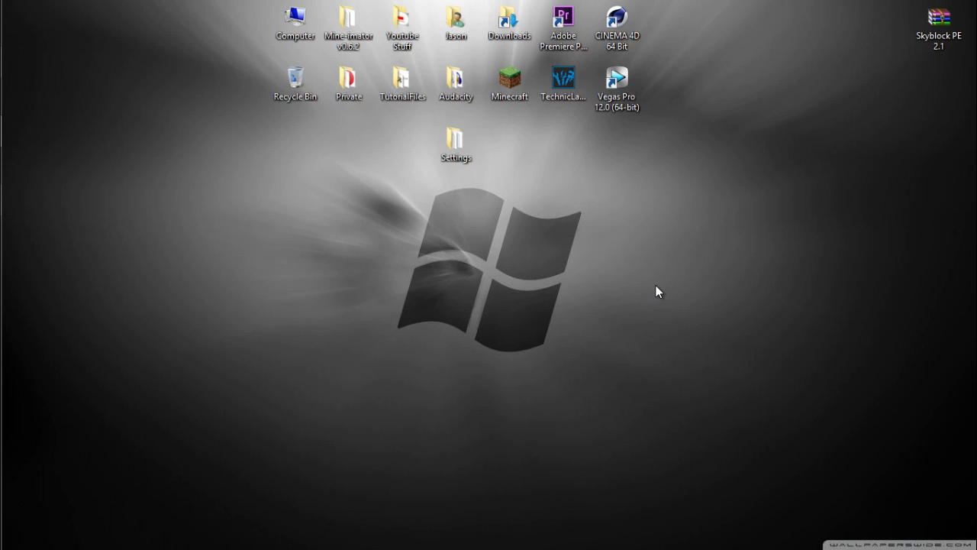
{"action": "mouse_move", "coordinate": [641, 183]}
{"action": "left_mouse_down"}
{"action": "mouse_move", "coordinate": [244, 398]}
{"action": "mouse_move", "coordinate": [312, 459]}
{"action": "mouse_move", "coordinate": [363, 462]}
{"action": "mouse_move", "coordinate": [341, 534]}
{"action": "mouse_move", "coordinate": [356, 369]}
{"action": "mouse_move", "coordinate": [659, 161]}
{"action": "mouse_move", "coordinate": [651, 190]}
{"action": "mouse_move", "coordinate": [650, 180]}
{"action": "left_mouse_up"}
{"action": "left_click_drag", "start_coordinate": [632, 169], "coordinate": [358, 373]}
{"action": "left_click_drag", "start_coordinate": [343, 167], "coordinate": [671, 336]}
{"action": "left_click", "coordinate": [650, 223]}
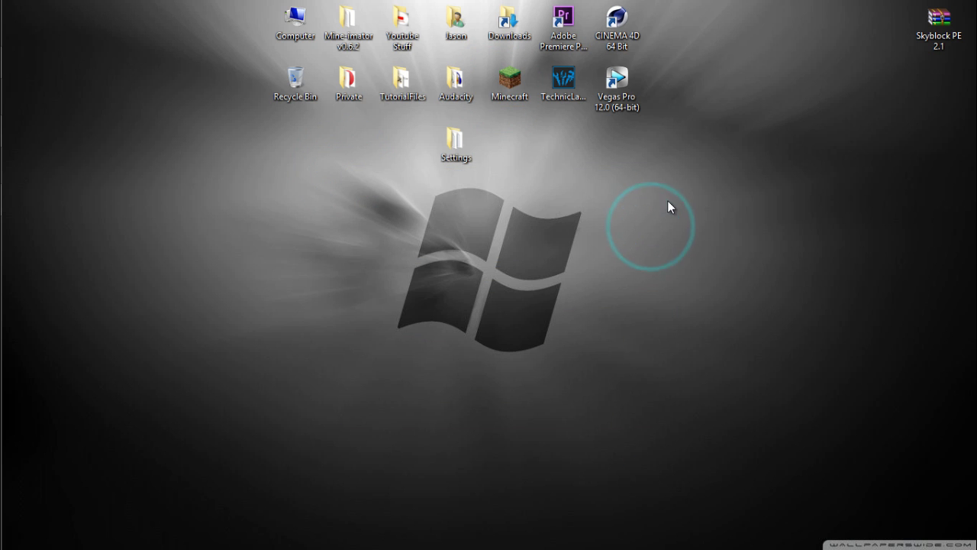
{"action": "left_click_drag", "start_coordinate": [642, 184], "coordinate": [366, 374]}
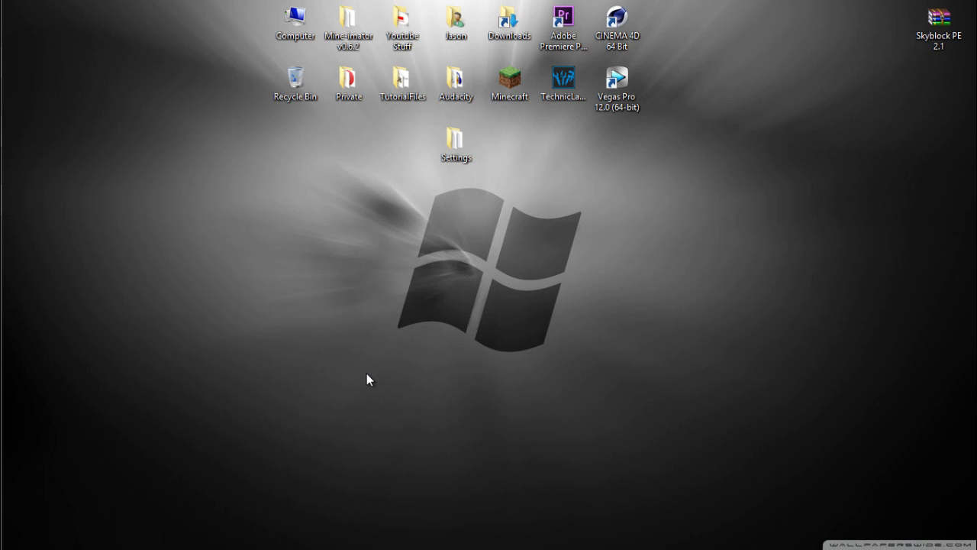
{"action": "mouse_move", "coordinate": [367, 373]}
{"action": "left_mouse_down"}
{"action": "mouse_move", "coordinate": [394, 339]}
{"action": "mouse_move", "coordinate": [698, 187]}
{"action": "mouse_move", "coordinate": [632, 187]}
{"action": "mouse_move", "coordinate": [632, 177]}
{"action": "mouse_move", "coordinate": [585, 192]}
{"action": "mouse_move", "coordinate": [365, 372]}
{"action": "left_mouse_up"}
{"action": "left_click_drag", "start_coordinate": [516, 285], "coordinate": [639, 182]}
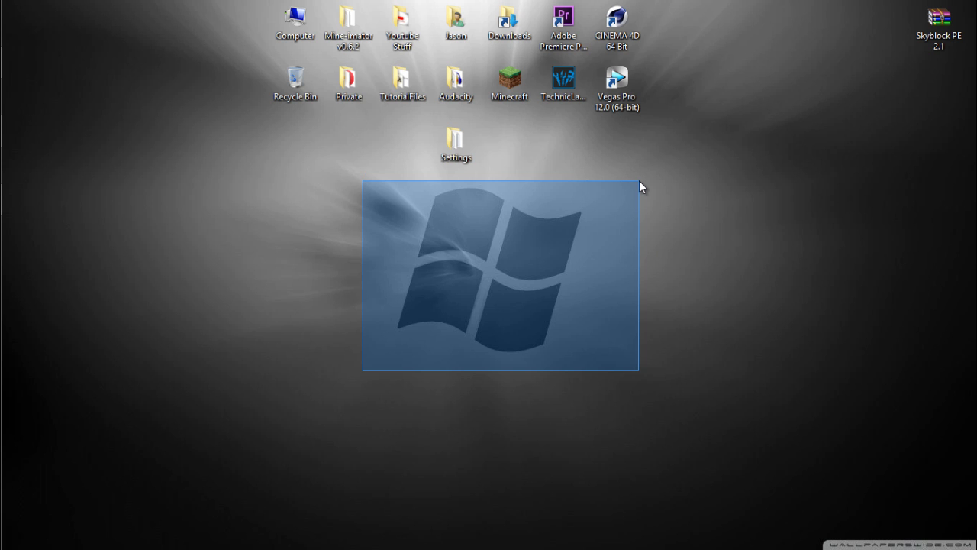
{"action": "left_click_drag", "start_coordinate": [640, 181], "coordinate": [640, 181]}
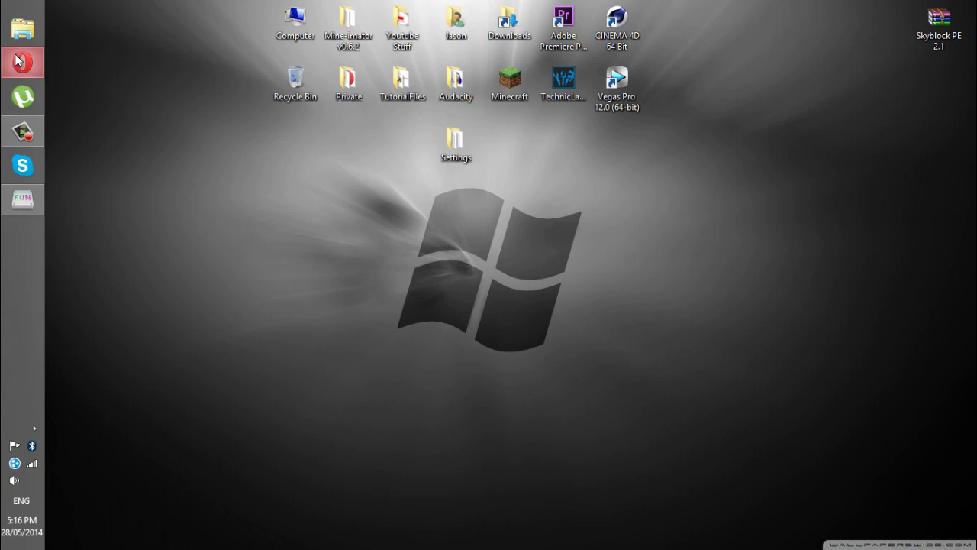
Step: Open the web browser and examine the Windows and Mac versions offered on the iFunBox download page at dl.i-funbox.com
{"action": "left_click", "coordinate": [21, 62]}
{"action": "left_click", "coordinate": [272, 45]}
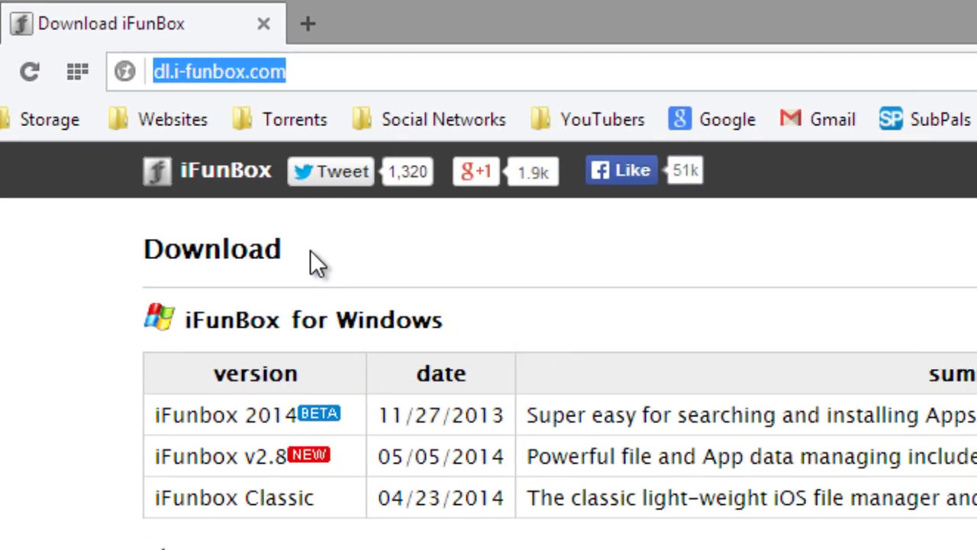
{"action": "left_click_drag", "start_coordinate": [546, 411], "coordinate": [308, 443]}
{"action": "left_click_drag", "start_coordinate": [61, 155], "coordinate": [108, 113]}
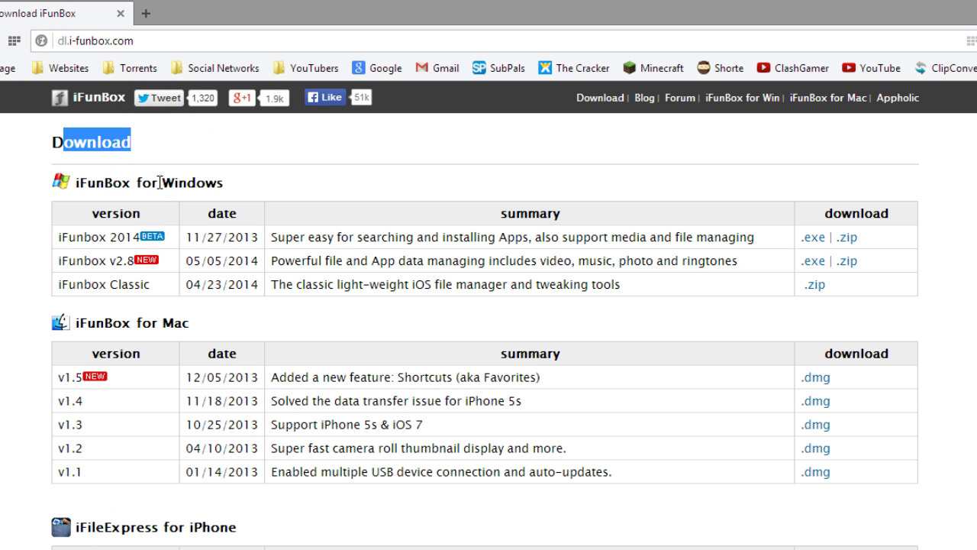
{"action": "left_click_drag", "start_coordinate": [165, 180], "coordinate": [253, 185]}
{"action": "left_click", "coordinate": [253, 185]}
{"action": "double_click", "coordinate": [208, 315]}
{"action": "left_click", "coordinate": [206, 329]}
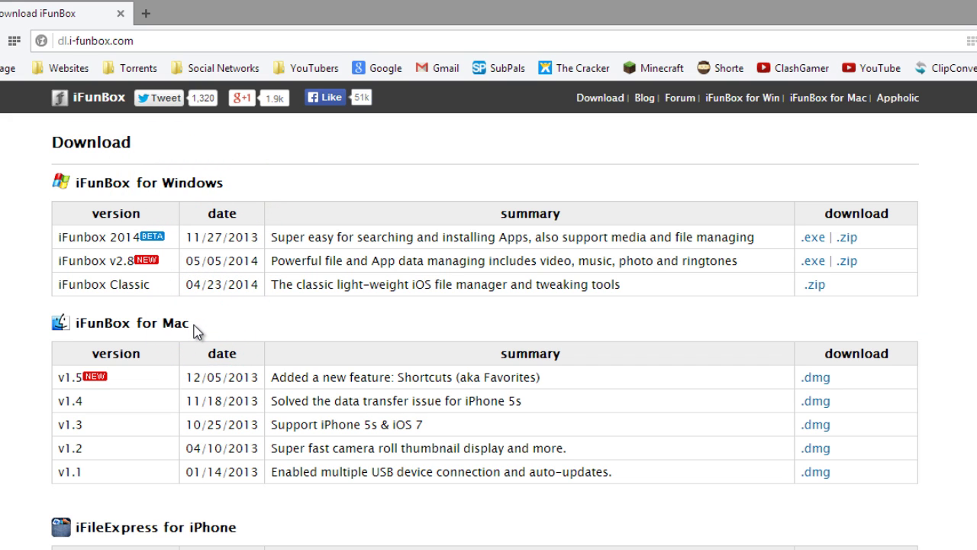
{"action": "left_click_drag", "start_coordinate": [165, 182], "coordinate": [229, 184]}
{"action": "left_click_drag", "start_coordinate": [826, 213], "coordinate": [766, 361]}
{"action": "left_click", "coordinate": [733, 333]}
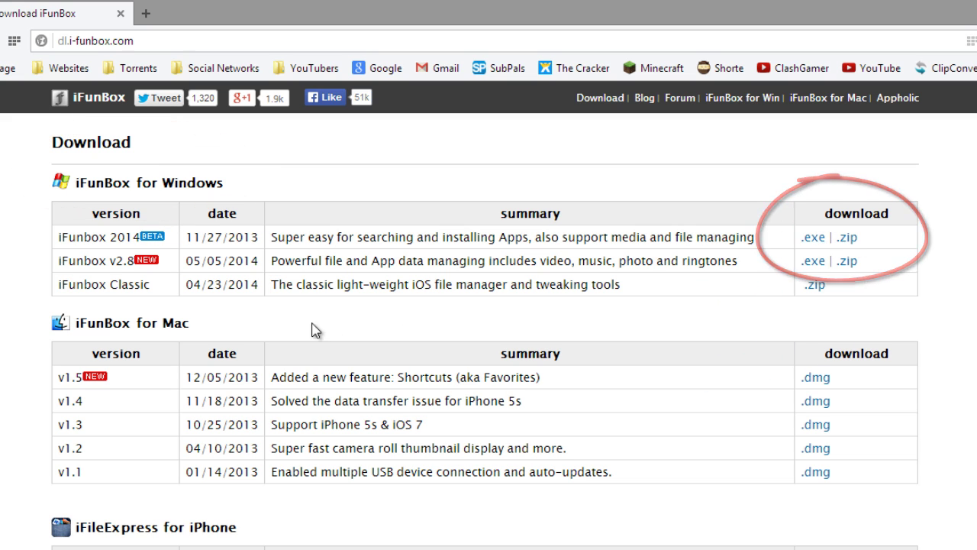
{"action": "double_click", "coordinate": [193, 328]}
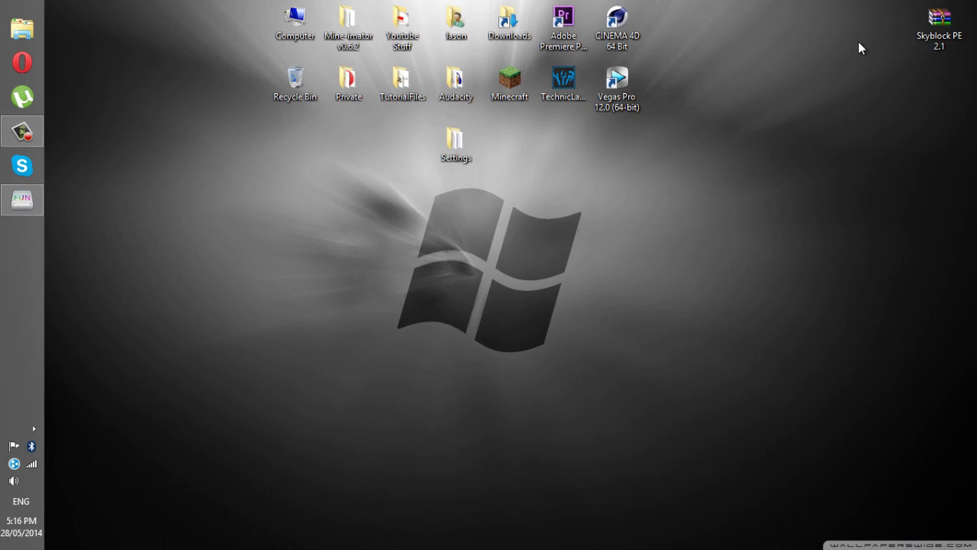
Step: Move the Skyblock PE 2.1 archive to an open area of the desktop and open it
{"action": "left_click", "coordinate": [939, 29]}
{"action": "left_click_drag", "start_coordinate": [939, 29], "coordinate": [461, 220]}
{"action": "left_click_drag", "start_coordinate": [474, 363], "coordinate": [693, 212]}
{"action": "double_click", "coordinate": [693, 211]}
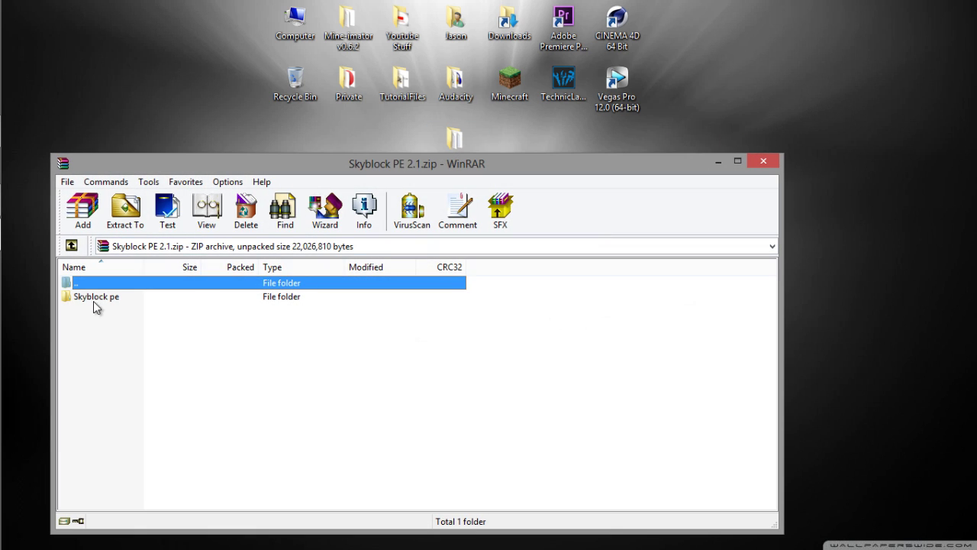
Step: Extract the Skyblock pe folder from the archive to the desktop and close the archive window
{"action": "left_click", "coordinate": [96, 300]}
{"action": "left_click_drag", "start_coordinate": [72, 293], "coordinate": [872, 169]}
{"action": "left_click", "coordinate": [764, 160]}
Step: Move the Skyblock PE 2.1 archive to the Recycle Bin and place the Skyblock pe folder beyond the Settings folder
{"action": "left_click_drag", "start_coordinate": [692, 201], "coordinate": [315, 94]}
{"action": "left_click", "coordinate": [299, 197]}
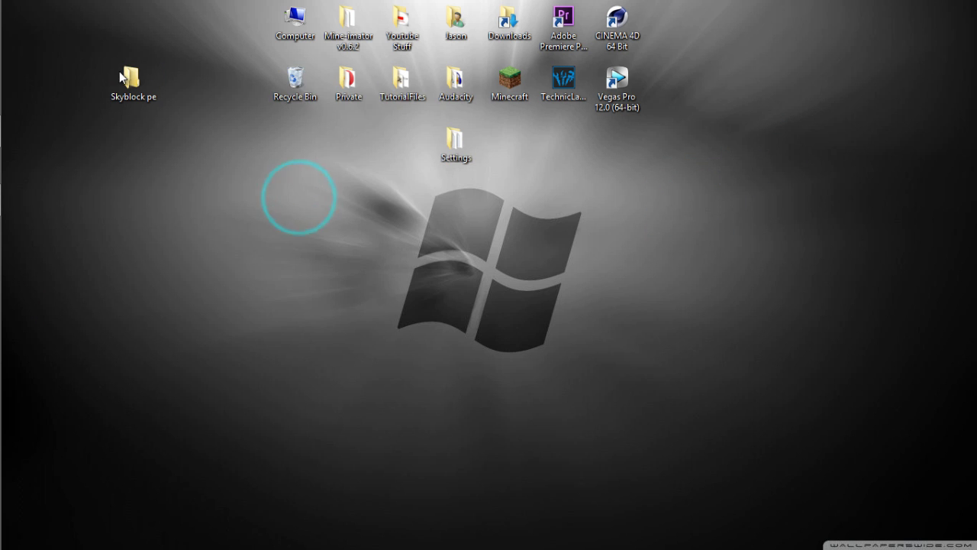
{"action": "left_click_drag", "start_coordinate": [121, 73], "coordinate": [713, 145]}
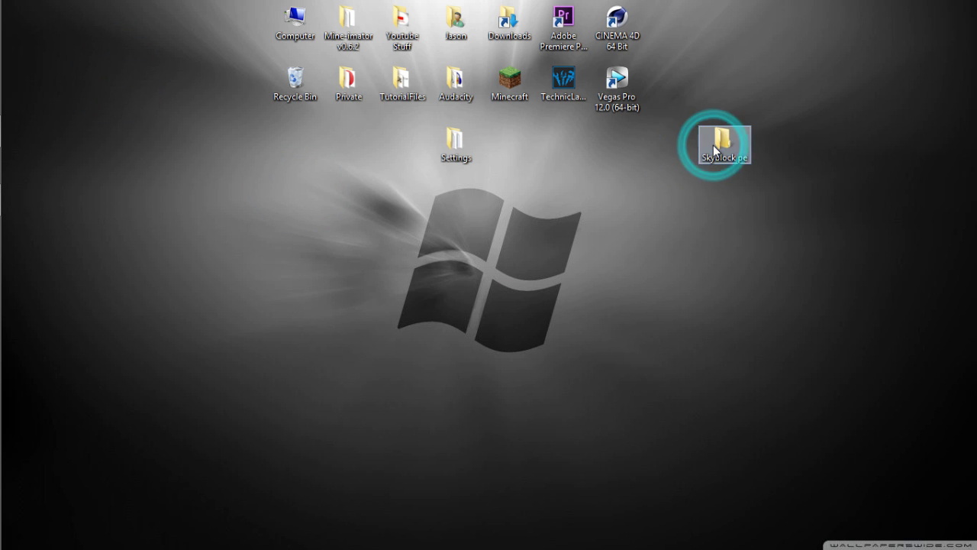
Step: Open the Skyblock pe folder, check the world files inside it and close it
{"action": "double_click", "coordinate": [713, 146]}
{"action": "left_click_drag", "start_coordinate": [190, 335], "coordinate": [181, 281]}
{"action": "left_click", "coordinate": [671, 70]}
{"action": "double_click", "coordinate": [722, 142]}
{"action": "left_click_drag", "start_coordinate": [243, 311], "coordinate": [324, 305]}
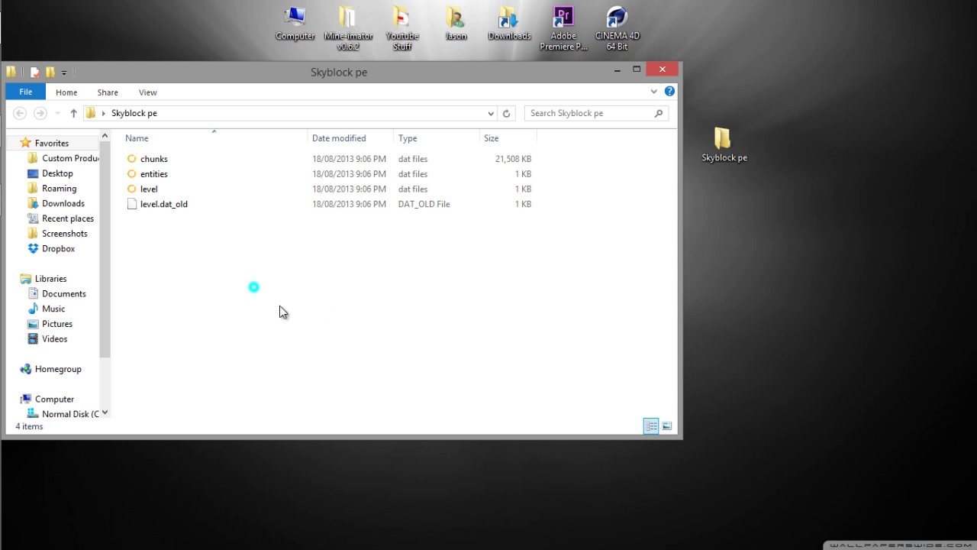
{"action": "left_click", "coordinate": [663, 71]}
Step: Reposition the Skyblock pe folder on the desktop, switch to iFunBox and skip its introductory guide
{"action": "left_click_drag", "start_coordinate": [725, 137], "coordinate": [671, 252]}
{"action": "left_click", "coordinate": [517, 305]}
{"action": "left_click", "coordinate": [19, 200]}
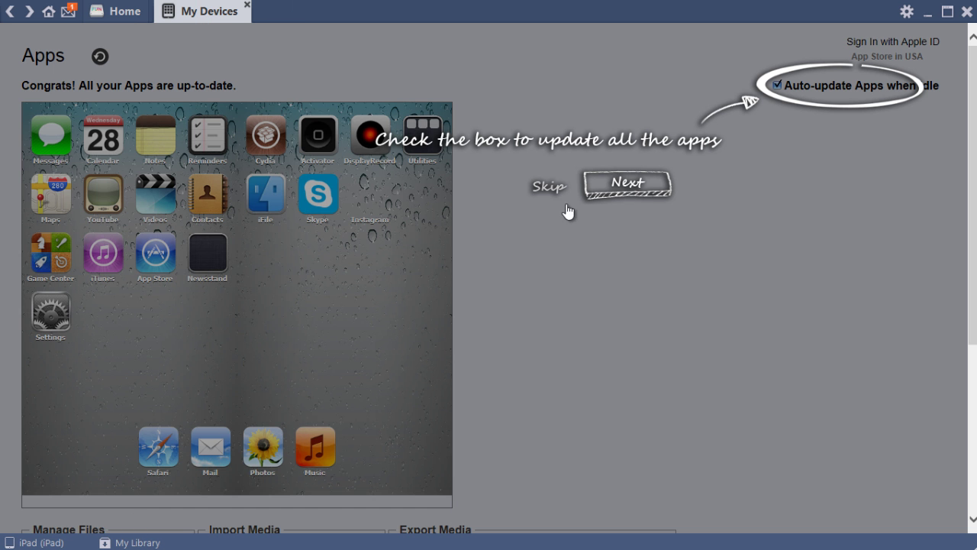
{"action": "left_click", "coordinate": [555, 189]}
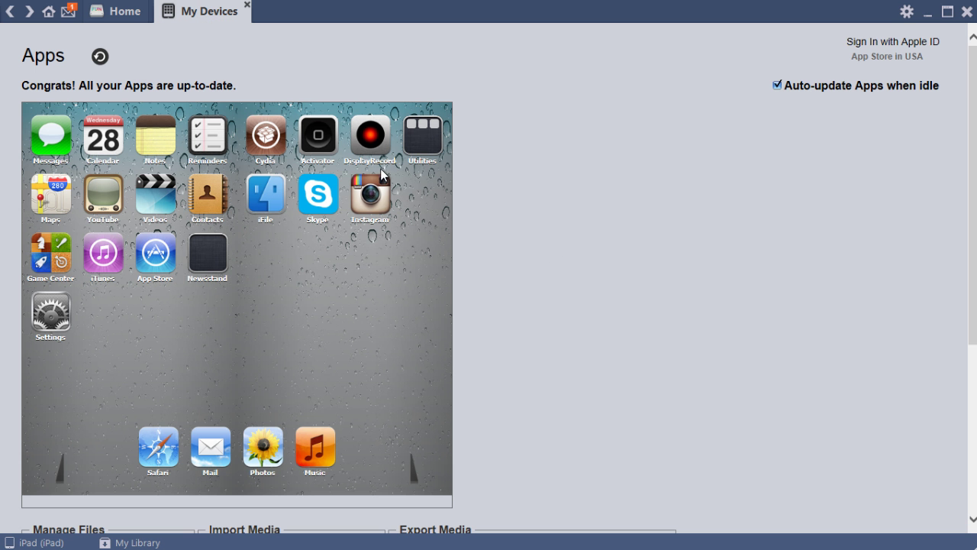
Step: Peek into the iPad's Utilities folder and try to launch iFunBox Classic from the file management options
{"action": "left_click", "coordinate": [426, 149]}
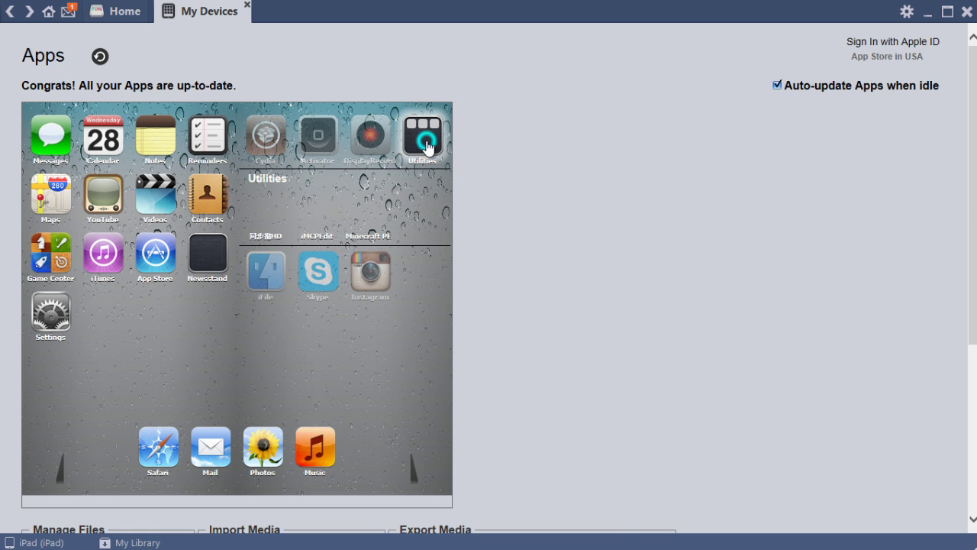
{"action": "left_click", "coordinate": [422, 145]}
{"action": "scroll", "coordinate": [421, 143], "scroll_direction": "down", "scroll_amount": 4}
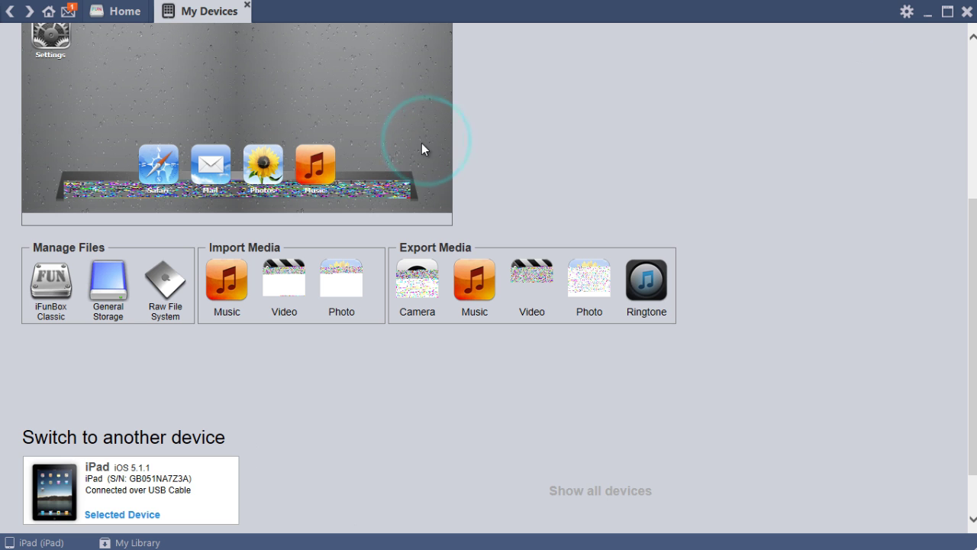
{"action": "left_click_drag", "start_coordinate": [108, 245], "coordinate": [37, 276]}
{"action": "left_click", "coordinate": [39, 294]}
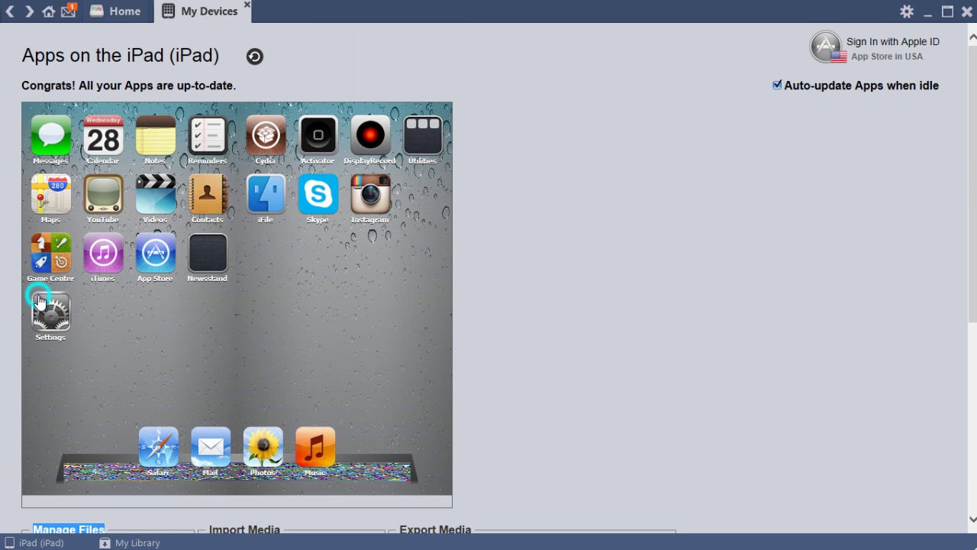
Step: Check the options for Minecraft PE in the Utilities folder and glance at the home page before returning to the device's apps
{"action": "left_click", "coordinate": [422, 143]}
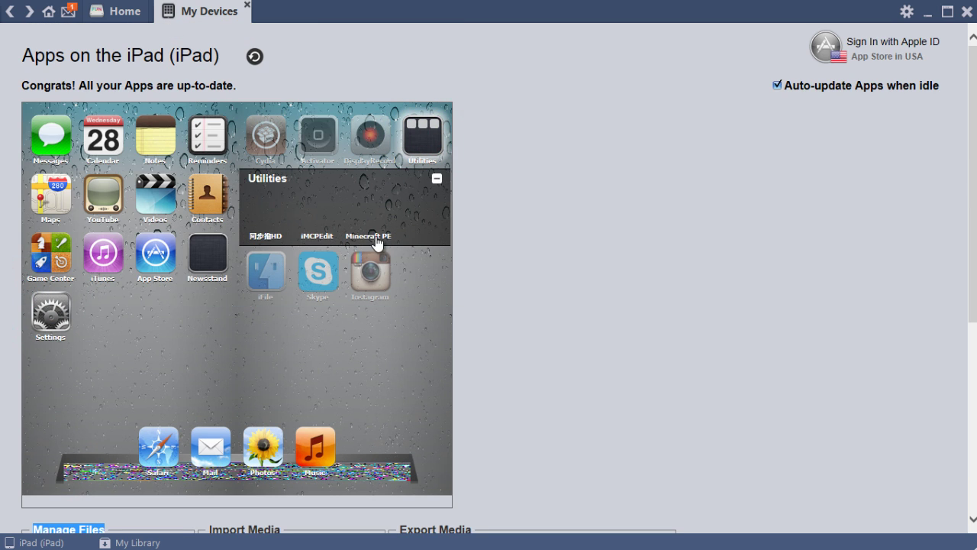
{"action": "left_click", "coordinate": [365, 206]}
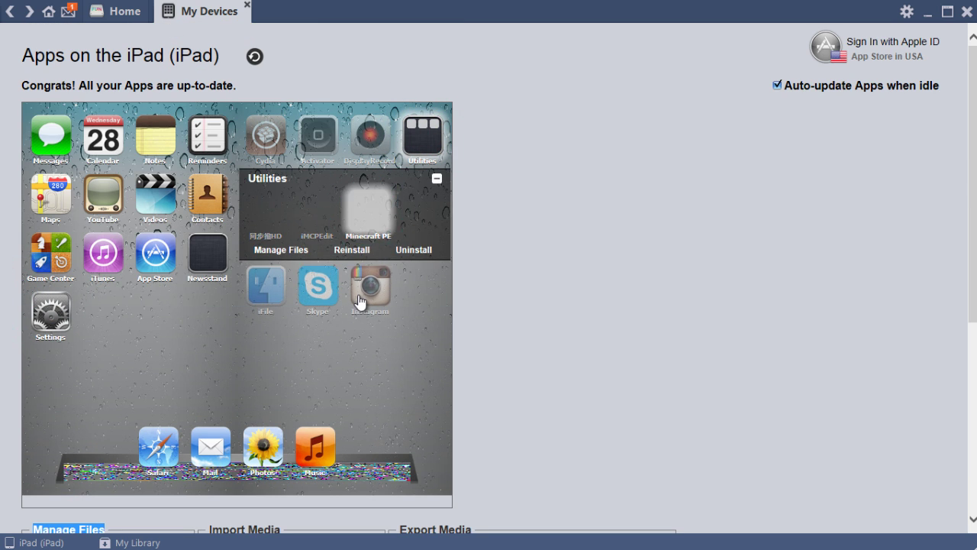
{"action": "left_click", "coordinate": [314, 334]}
{"action": "left_click", "coordinate": [101, 10]}
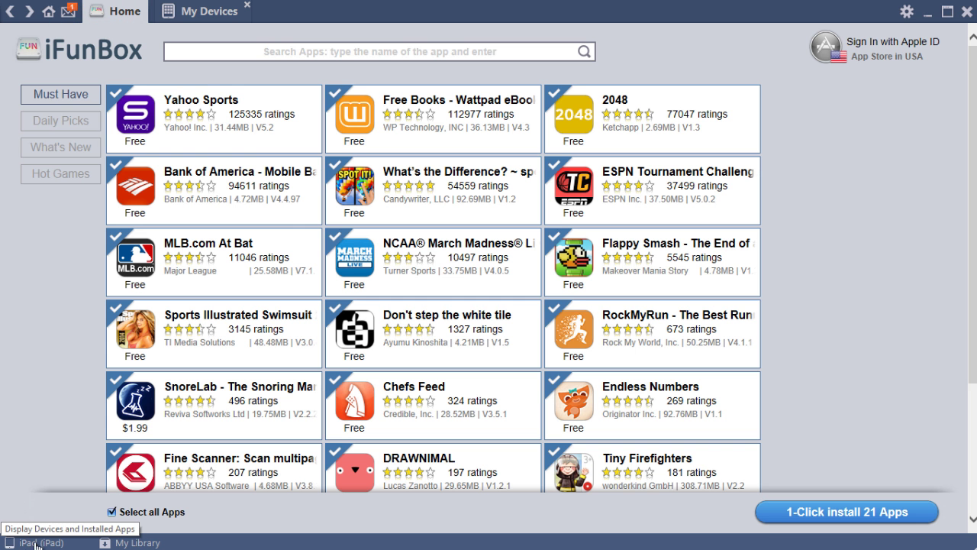
{"action": "left_click", "coordinate": [194, 11]}
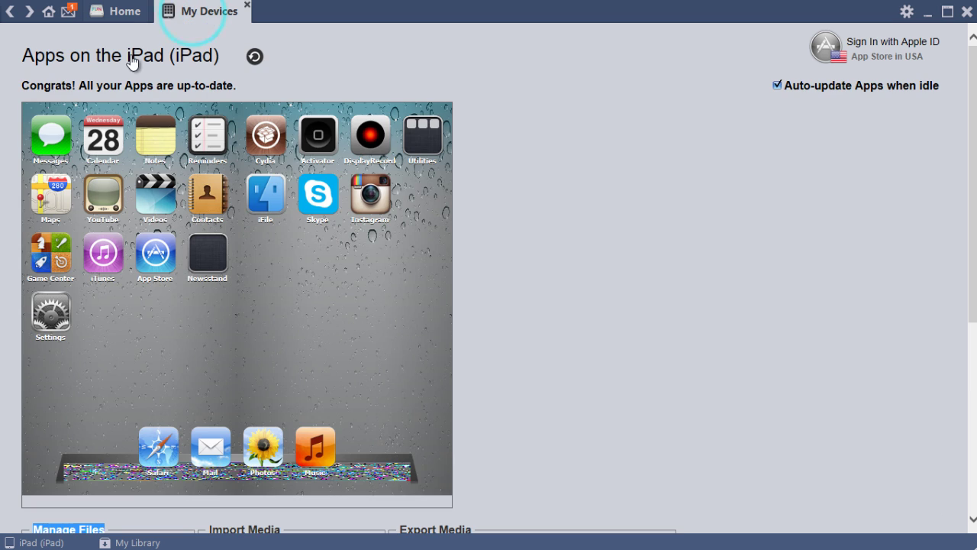
Step: Move the i-FunBox Classic window aside and close it
{"action": "left_click", "coordinate": [426, 140]}
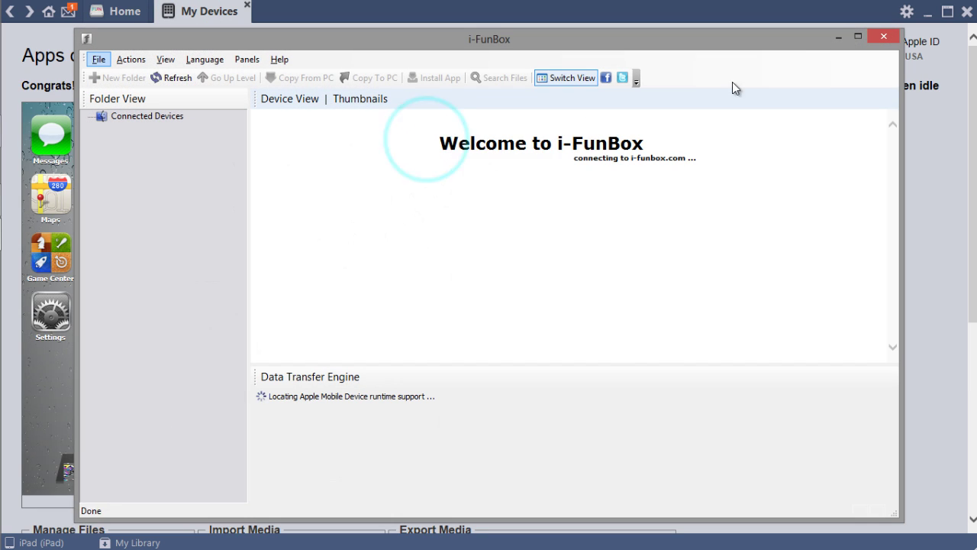
{"action": "left_click_drag", "start_coordinate": [672, 40], "coordinate": [670, 22]}
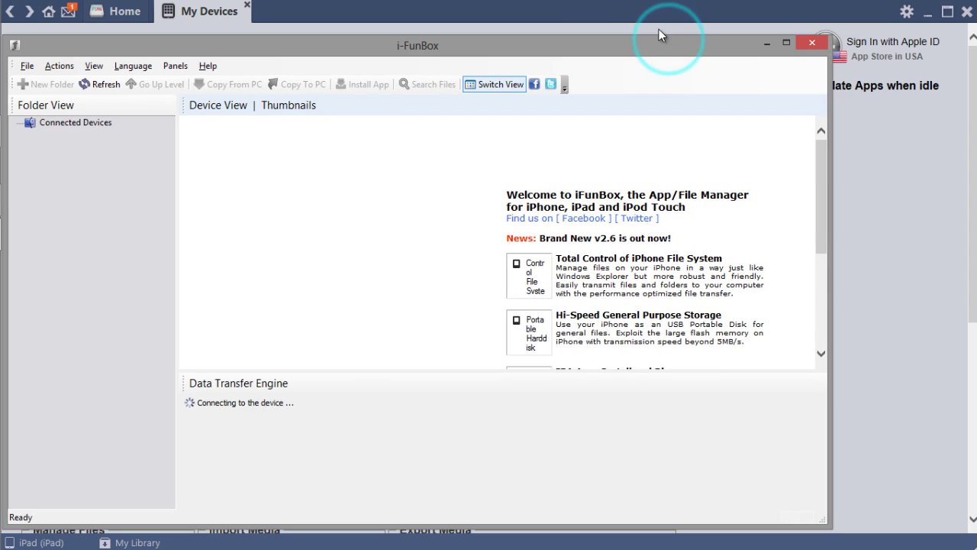
{"action": "left_click", "coordinate": [883, 20]}
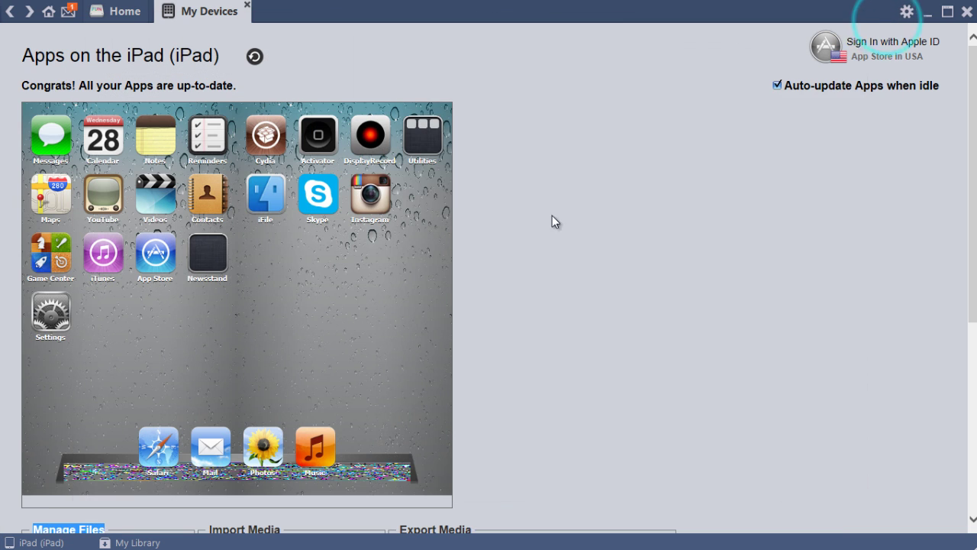
Step: Try to manage the files of Minecraft PE from the iPad's Utilities folder
{"action": "left_click", "coordinate": [422, 139]}
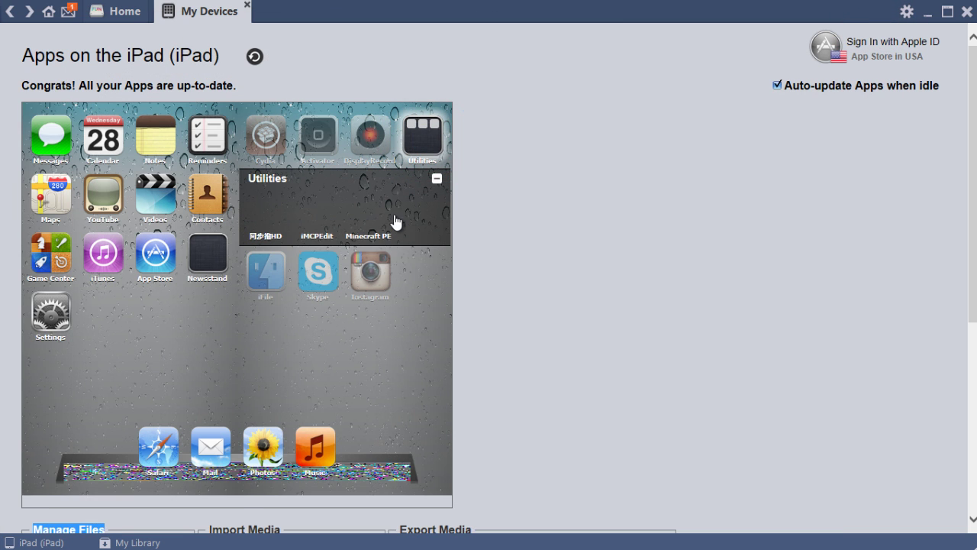
{"action": "left_click", "coordinate": [378, 201]}
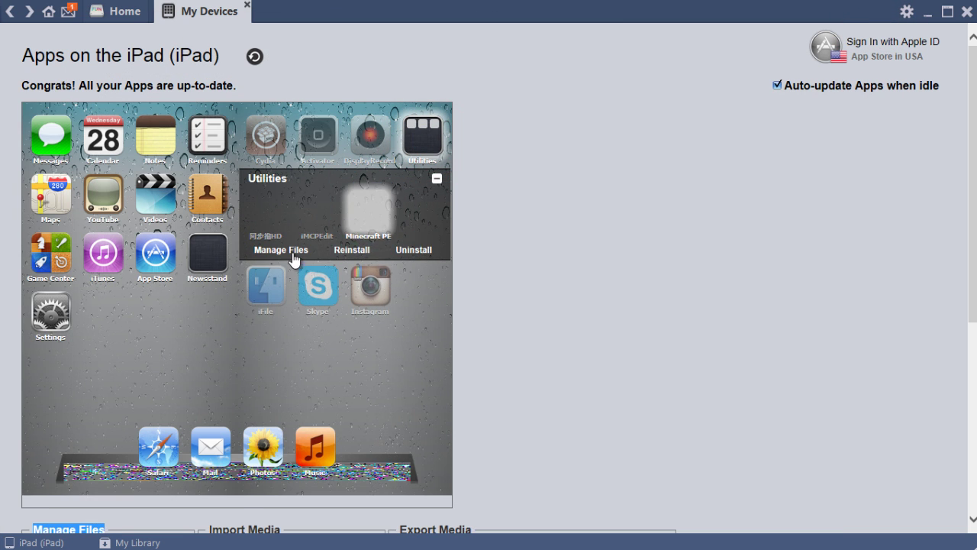
{"action": "left_click", "coordinate": [294, 252]}
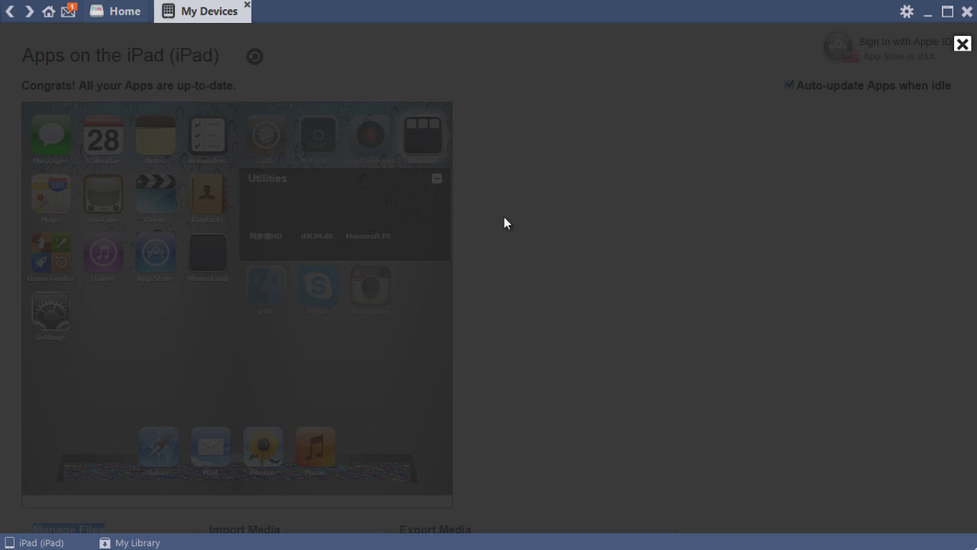
Step: Minimize and restore the iFunBox window, and dismiss the dark overlay covering the apps
{"action": "left_click", "coordinate": [930, 13]}
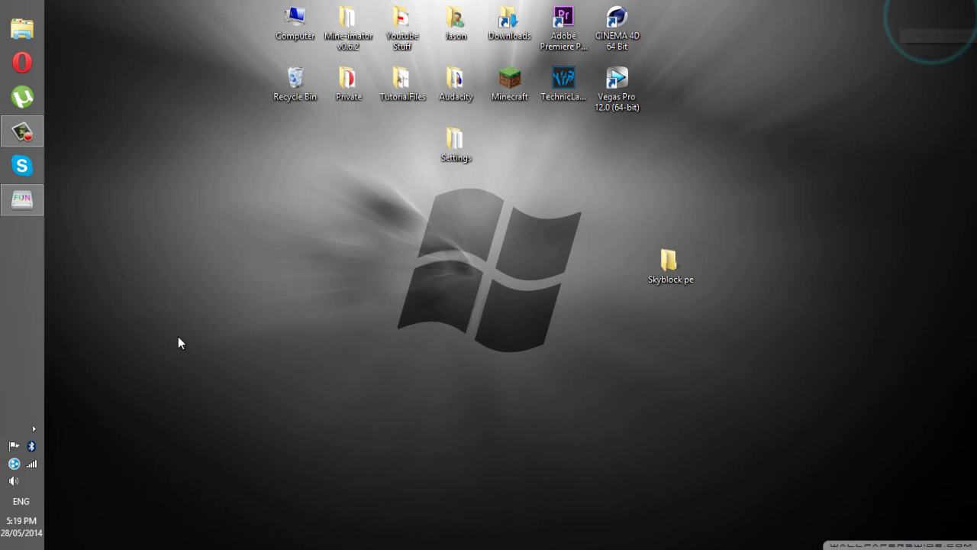
{"action": "left_click", "coordinate": [19, 200]}
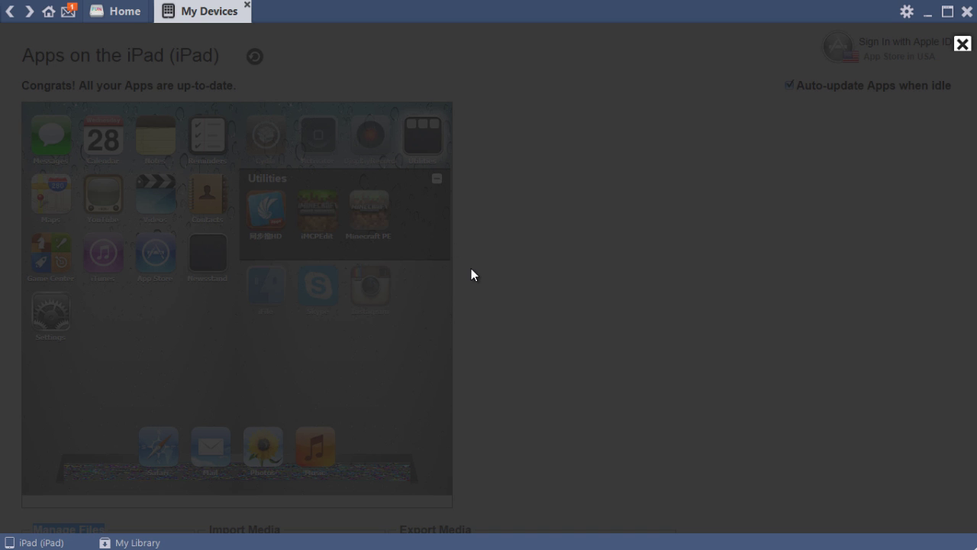
{"action": "left_click", "coordinate": [963, 44]}
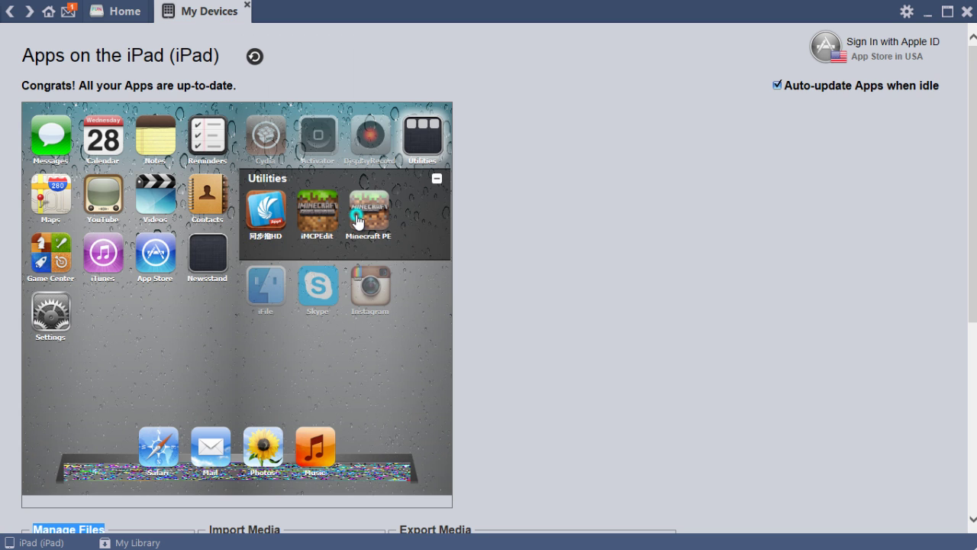
Step: Retry managing the Minecraft PE files and decline to continue running scripts on the page
{"action": "left_click", "coordinate": [297, 248]}
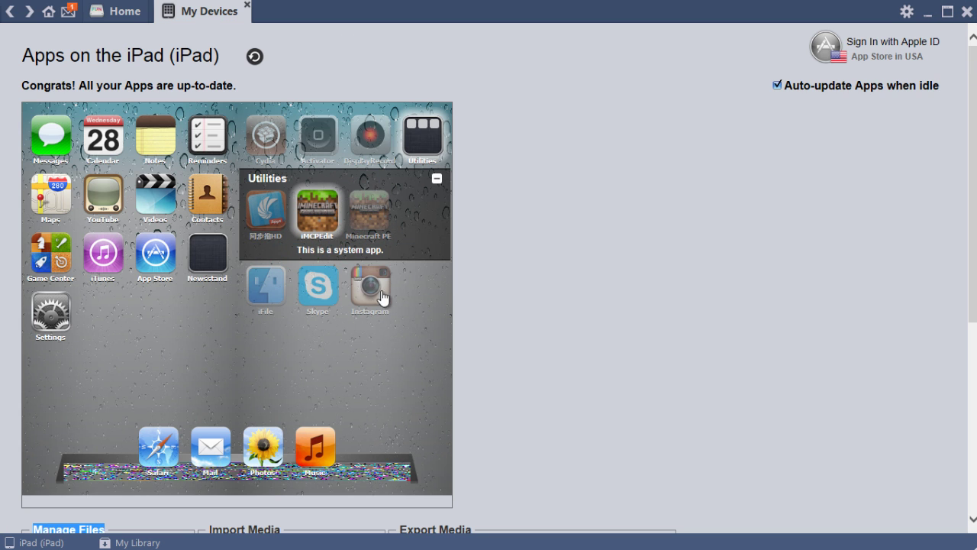
{"action": "left_click", "coordinate": [297, 247]}
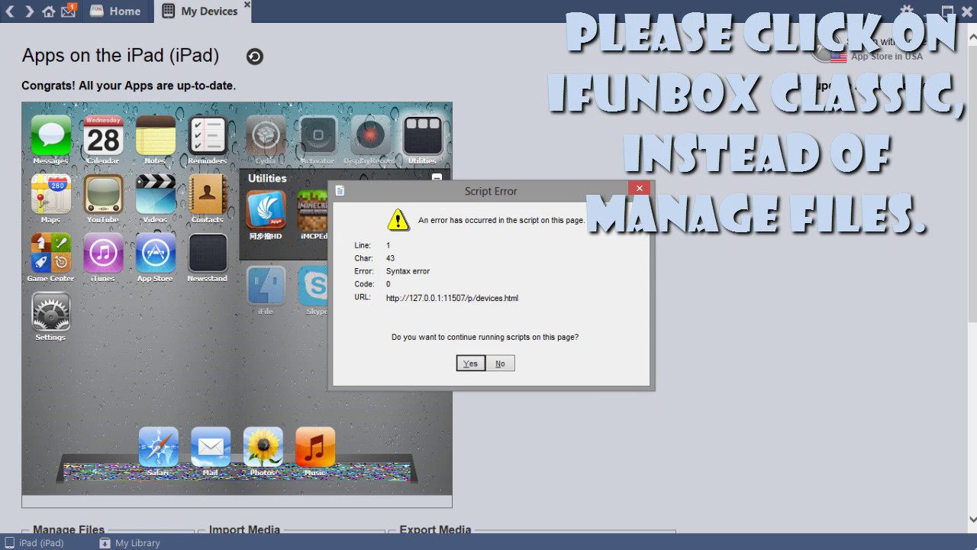
{"action": "left_click", "coordinate": [503, 369]}
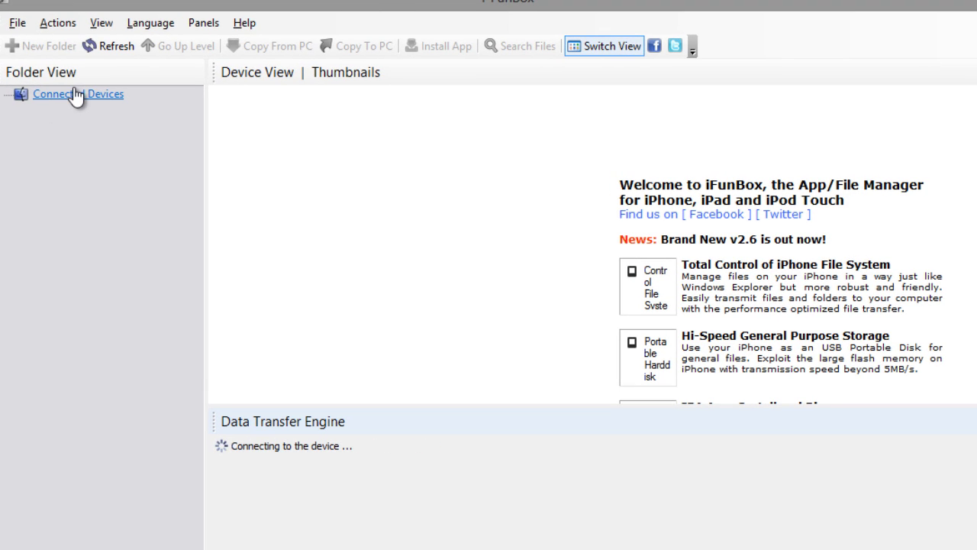
Step: Open the connected iPad's root folder in i-FunBox Classic
{"action": "left_click", "coordinate": [73, 111]}
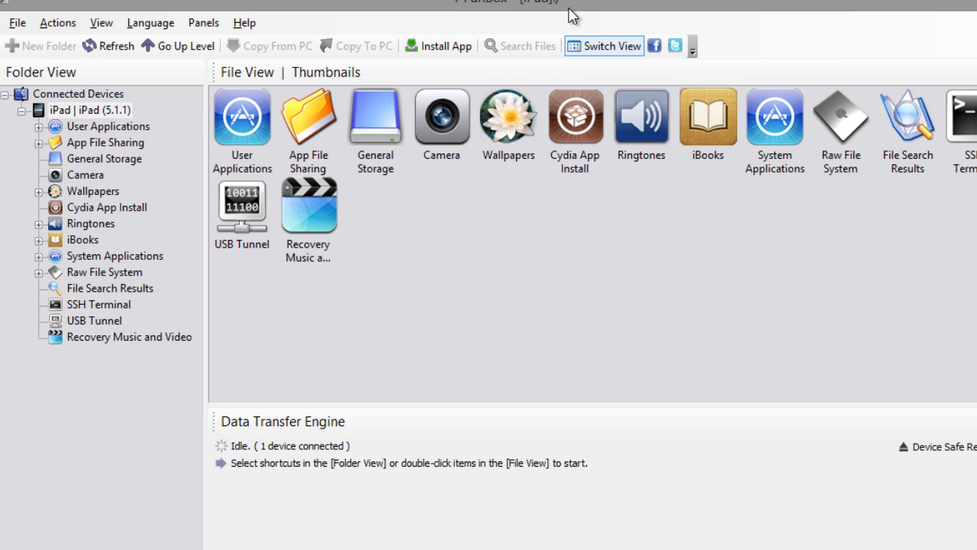
{"action": "left_click", "coordinate": [578, 115]}
{"action": "left_click", "coordinate": [597, 252]}
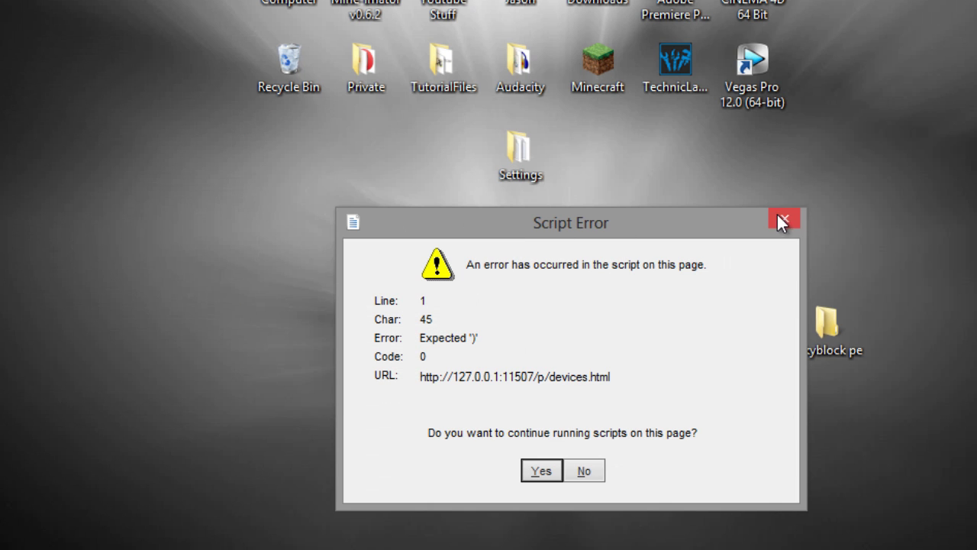
Step: Close the Script Error dialog and find the iFunBox Classic entry under Manage Files
{"action": "left_click", "coordinate": [781, 221]}
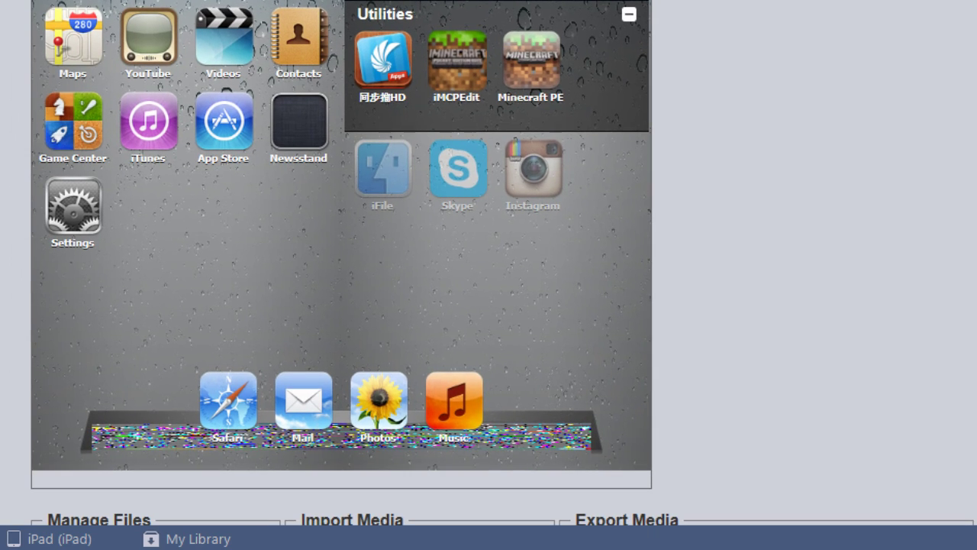
{"action": "scroll", "coordinate": [288, 5], "scroll_direction": "down", "scroll_amount": 3}
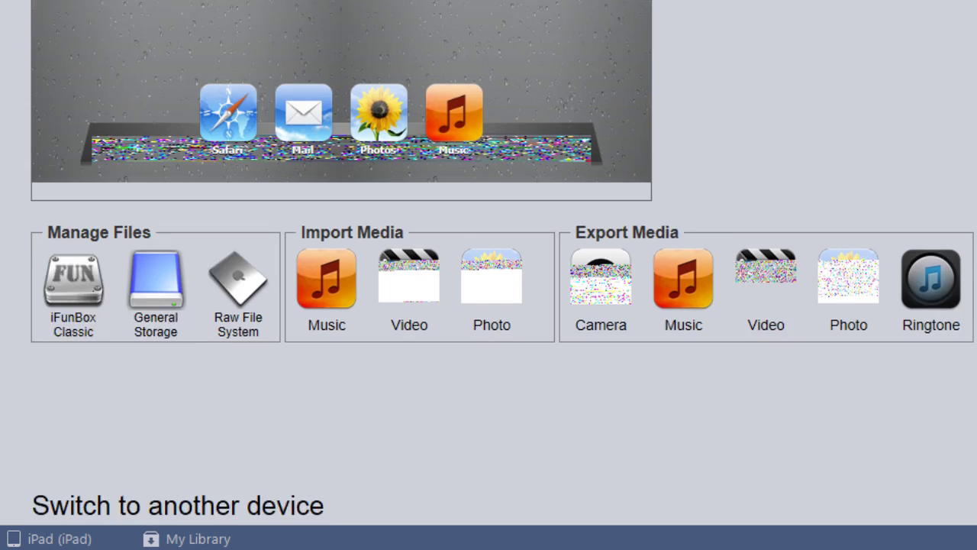
{"action": "scroll", "coordinate": [173, 204], "scroll_direction": "down", "scroll_amount": 1}
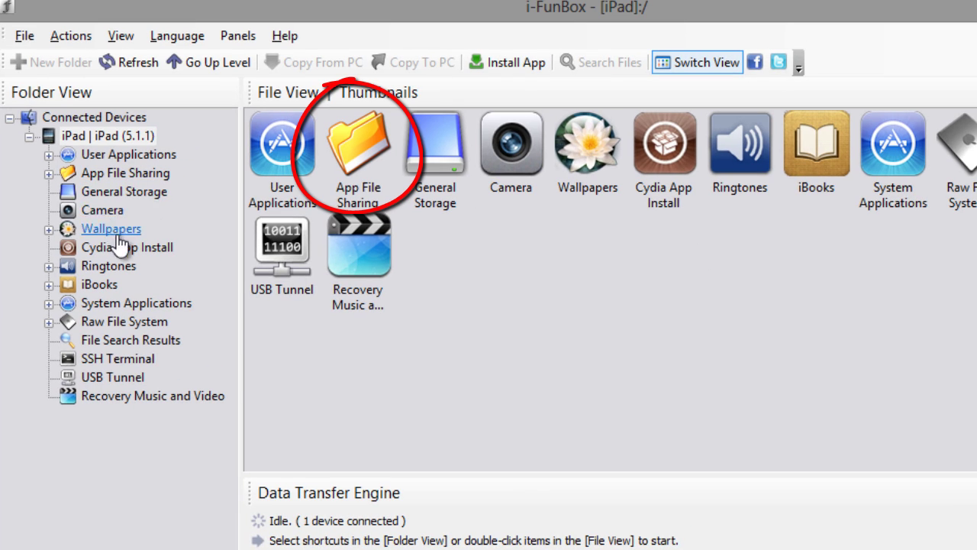
Step: Open Minecraft PE from the iPad's User Applications
{"action": "double_click", "coordinate": [277, 149]}
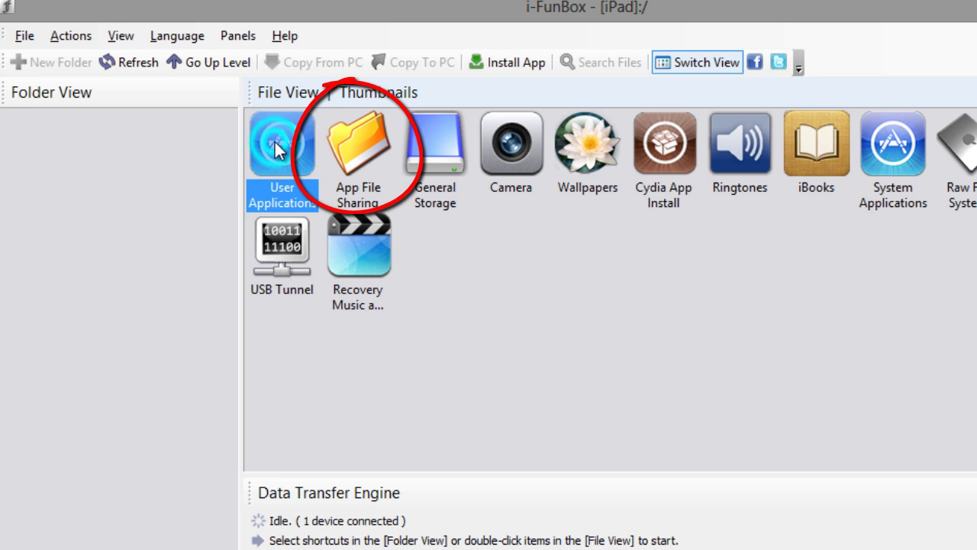
{"action": "left_click", "coordinate": [358, 136]}
{"action": "double_click", "coordinate": [357, 131]}
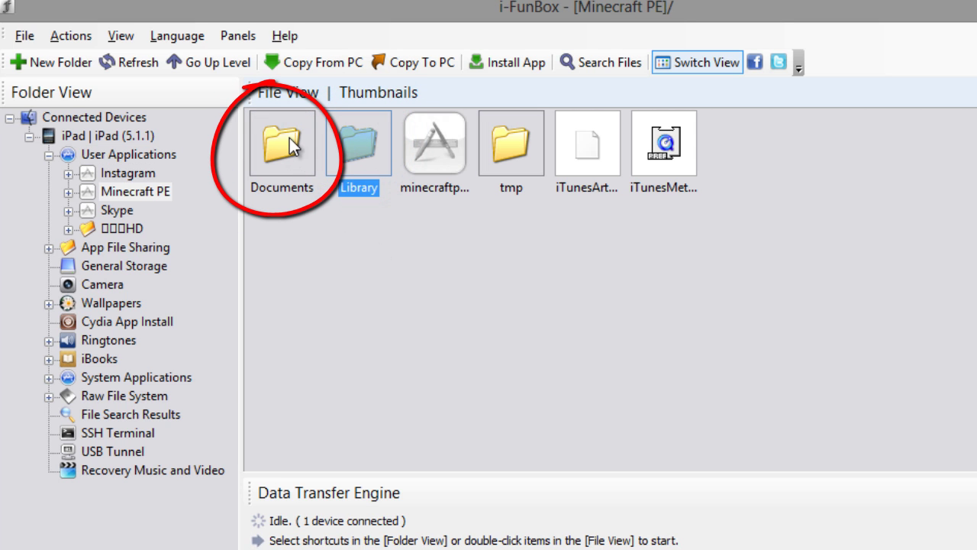
Step: Go through Documents, games and com.mojang to open the minecraftWorlds folder
{"action": "double_click", "coordinate": [293, 128]}
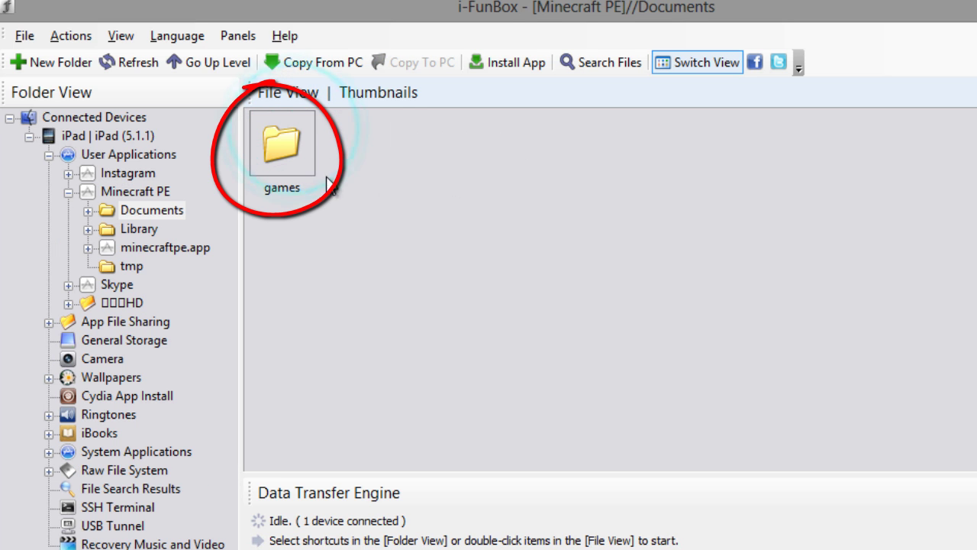
{"action": "double_click", "coordinate": [290, 151]}
{"action": "double_click", "coordinate": [286, 141]}
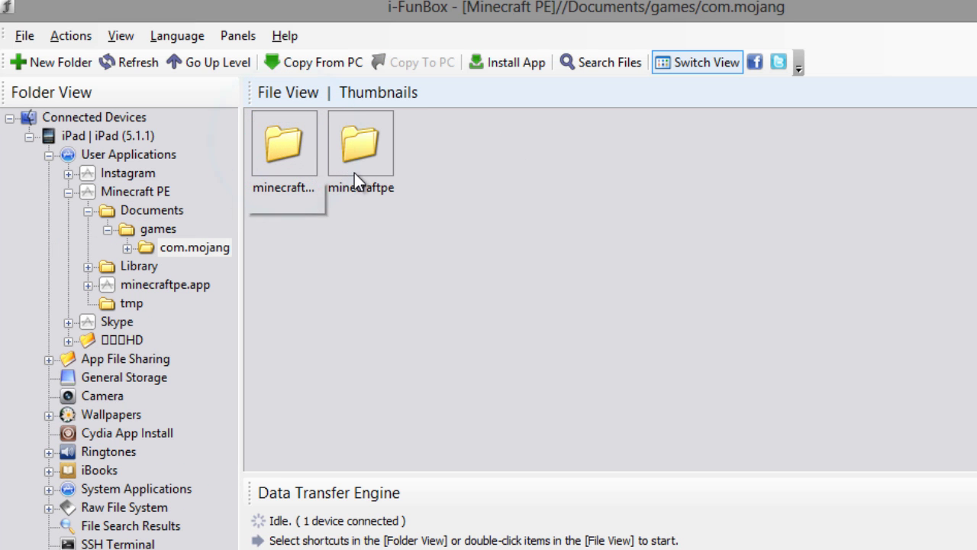
{"action": "left_click", "coordinate": [303, 152]}
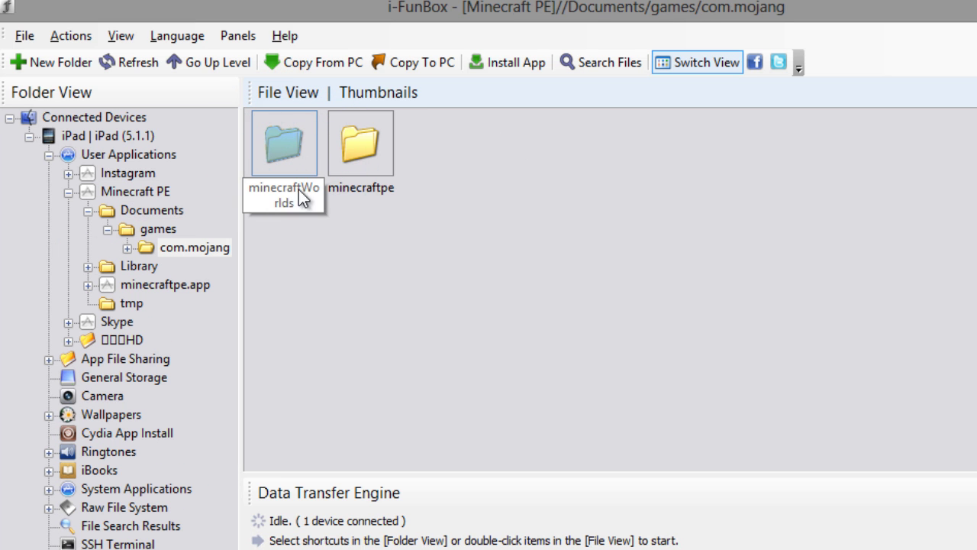
{"action": "double_click", "coordinate": [288, 156]}
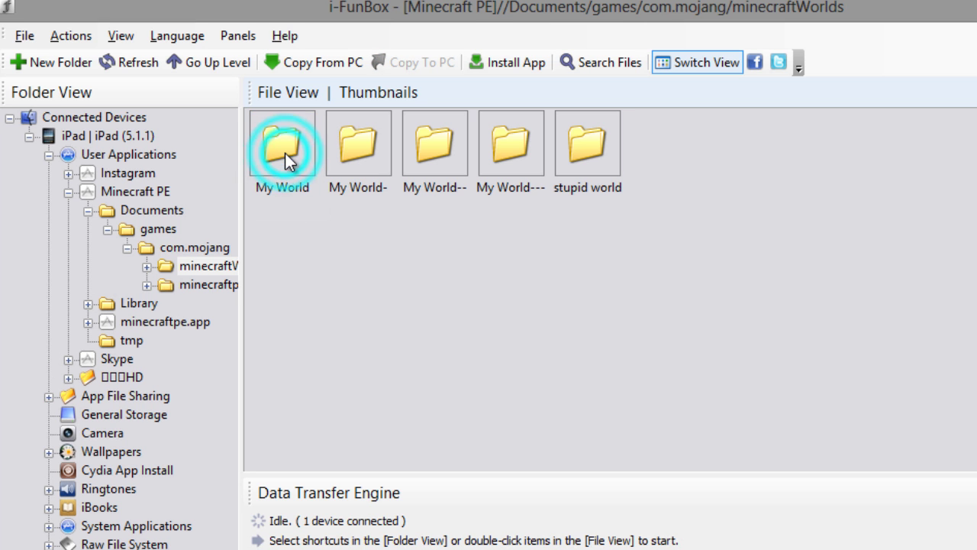
Step: Snap the i-FunBox window to half the screen and copy the desktop's Skyblock pe folder into minecraftWorlds
{"action": "left_click_drag", "start_coordinate": [676, 231], "coordinate": [497, 352]}
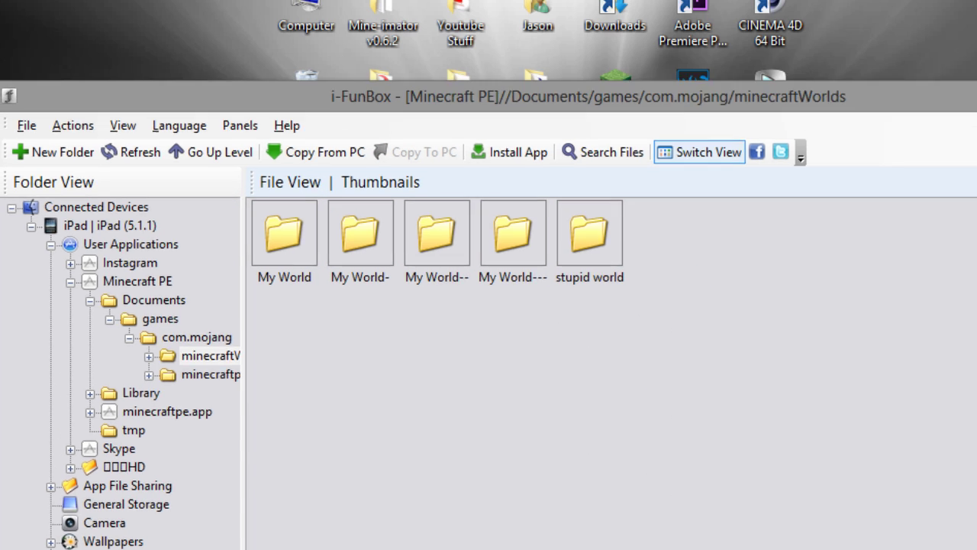
{"action": "left_click_drag", "start_coordinate": [976, 96], "coordinate": [0, 0]}
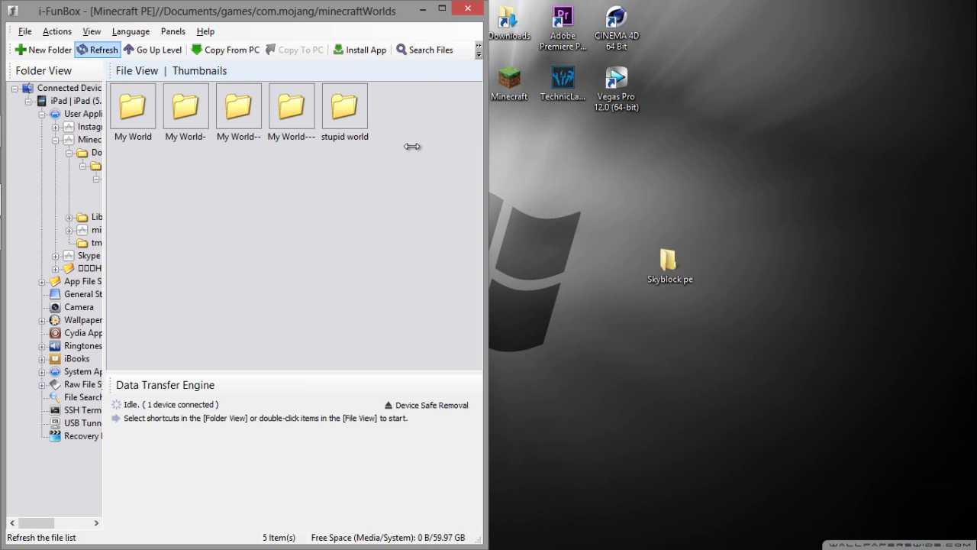
{"action": "left_click_drag", "start_coordinate": [675, 266], "coordinate": [386, 281]}
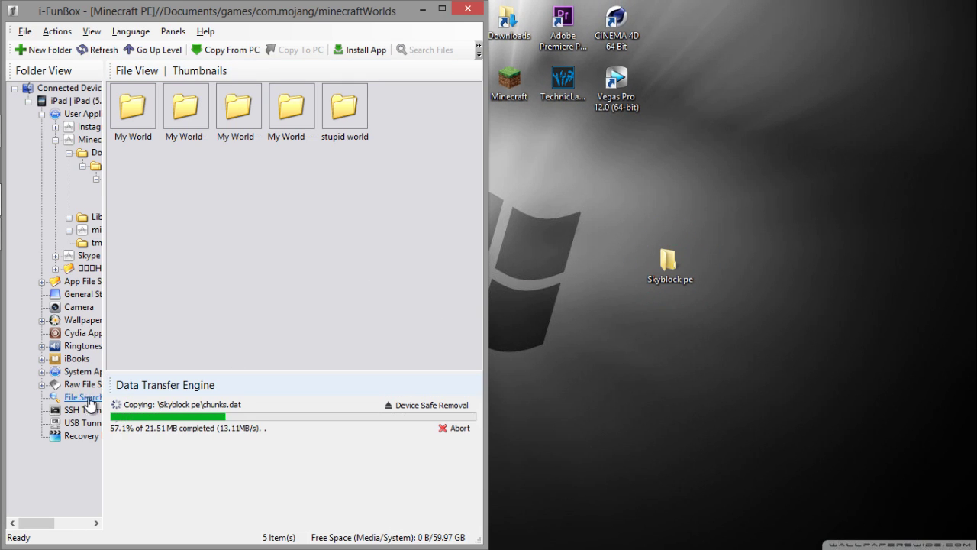
{"action": "left_click", "coordinate": [411, 106]}
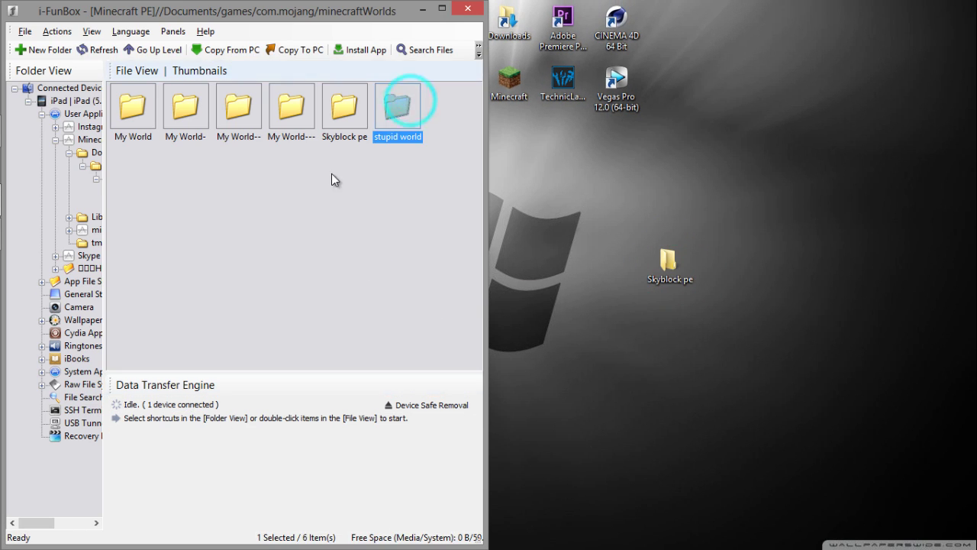
Step: Restore the i-FunBox window to its floating size and open the copied Skyblock pe folder
{"action": "left_click", "coordinate": [346, 118]}
{"action": "left_click", "coordinate": [350, 203]}
{"action": "left_click_drag", "start_coordinate": [421, 11], "coordinate": [804, 44]}
{"action": "double_click", "coordinate": [511, 156]}
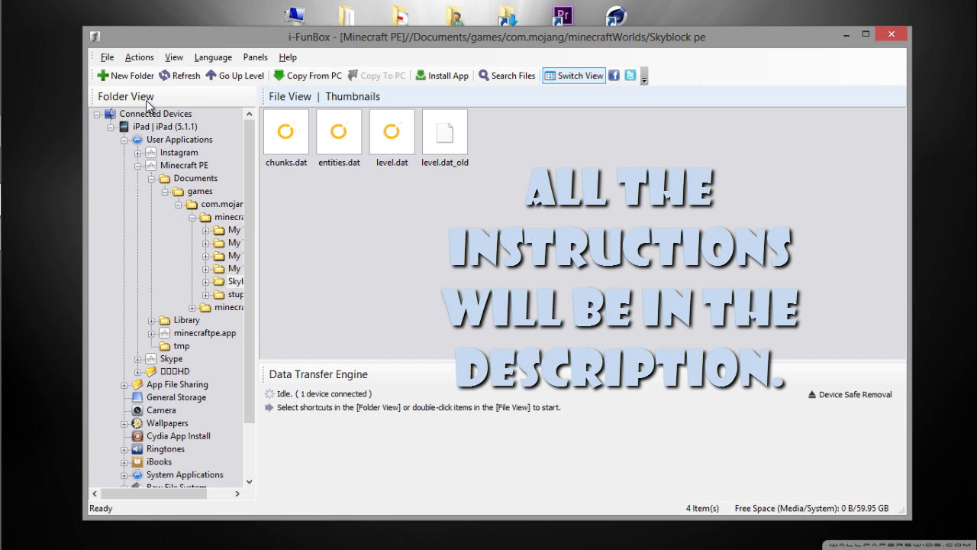
Step: Return to the iPad's root and reopen Minecraft PE's Documents folder through User Applications
{"action": "left_click", "coordinate": [167, 116]}
{"action": "left_click", "coordinate": [167, 127]}
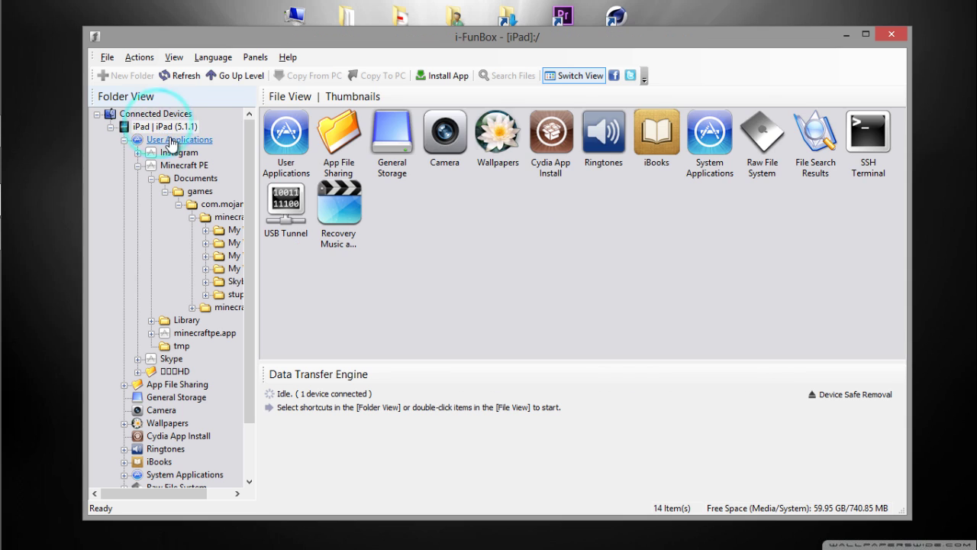
{"action": "double_click", "coordinate": [284, 133]}
{"action": "left_click", "coordinate": [348, 128]}
{"action": "double_click", "coordinate": [339, 156]}
{"action": "left_click", "coordinate": [275, 144]}
{"action": "double_click", "coordinate": [276, 142]}
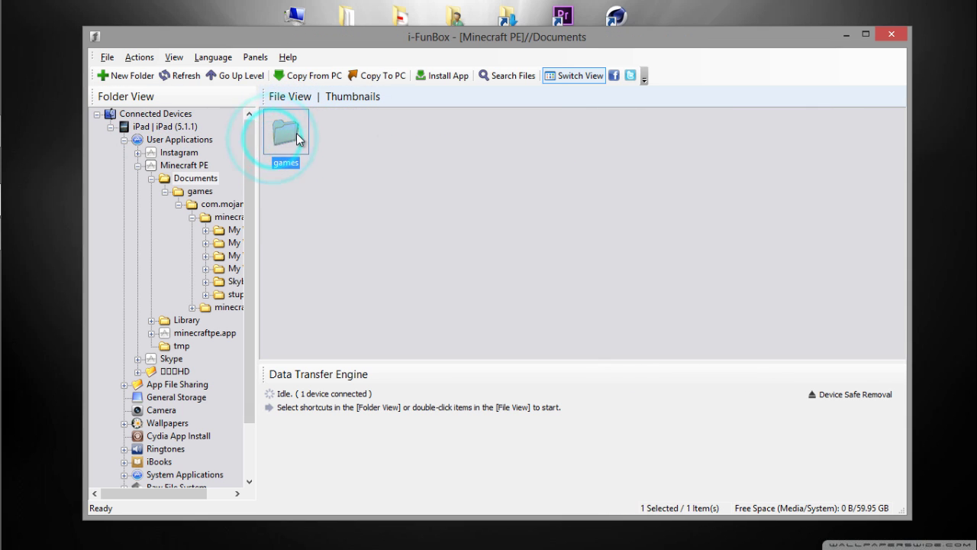
Step: Open the games folder again and go down through com.mojang to the world folders
{"action": "double_click", "coordinate": [284, 136]}
{"action": "left_click", "coordinate": [290, 136]}
{"action": "double_click", "coordinate": [298, 137]}
{"action": "left_click", "coordinate": [301, 138]}
{"action": "double_click", "coordinate": [294, 181]}
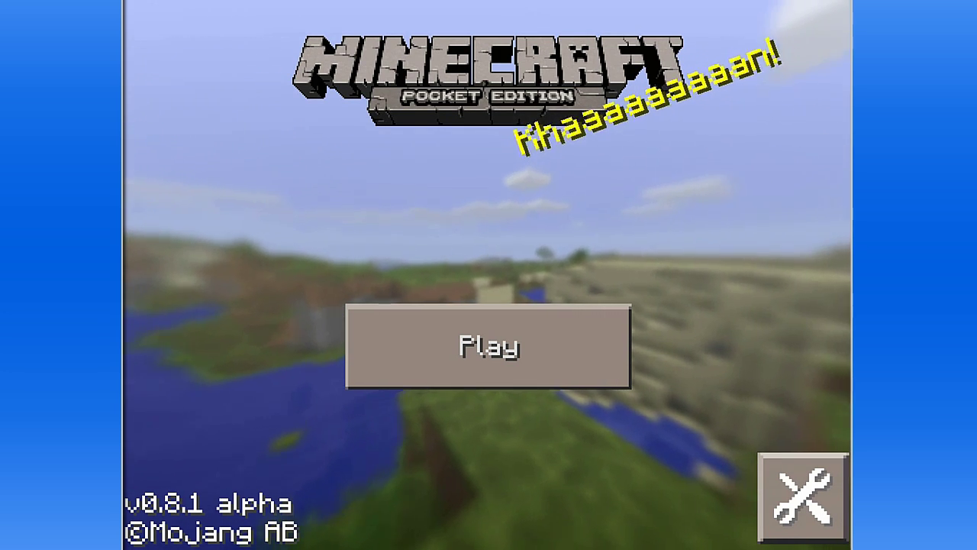
Step: Check Minecraft PE's world list for the Skyblock map and return to the title screen
{"action": "left_click", "coordinate": [488, 346]}
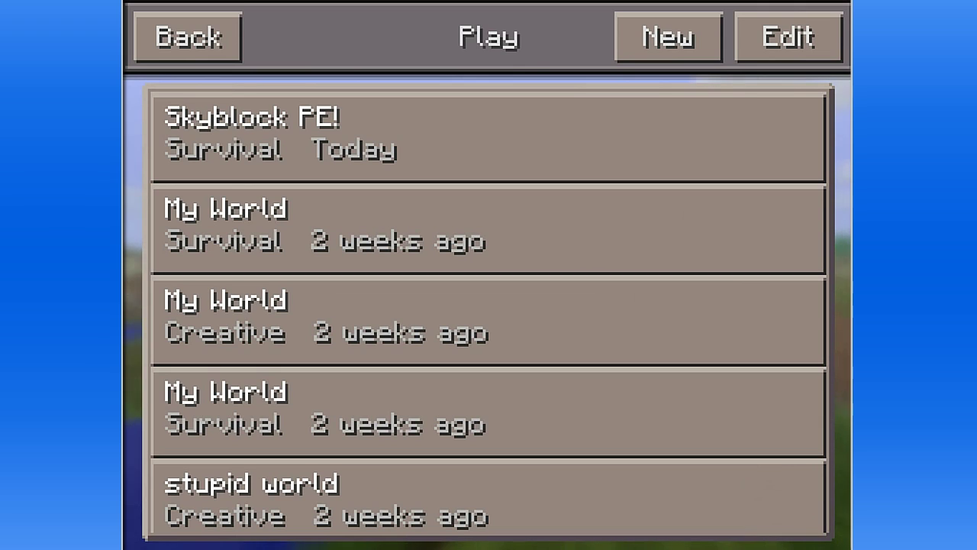
{"action": "left_click", "coordinate": [188, 37]}
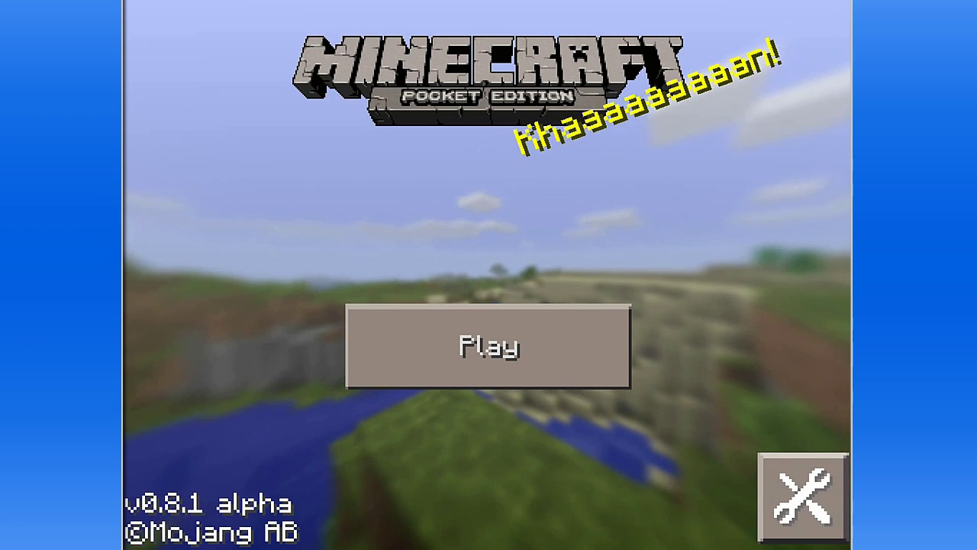
Step: Raise the iPad's volume and set the game's Sound Volume to maximum in the options
{"action": "key", "text": "XF86AudioRaiseVolume"}
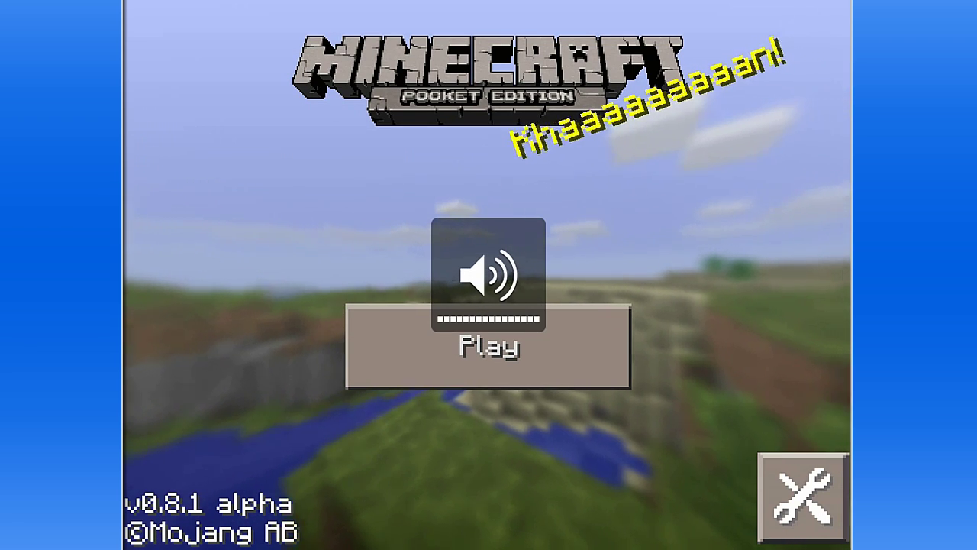
{"action": "left_click", "coordinate": [803, 497]}
{"action": "left_click", "coordinate": [177, 270]}
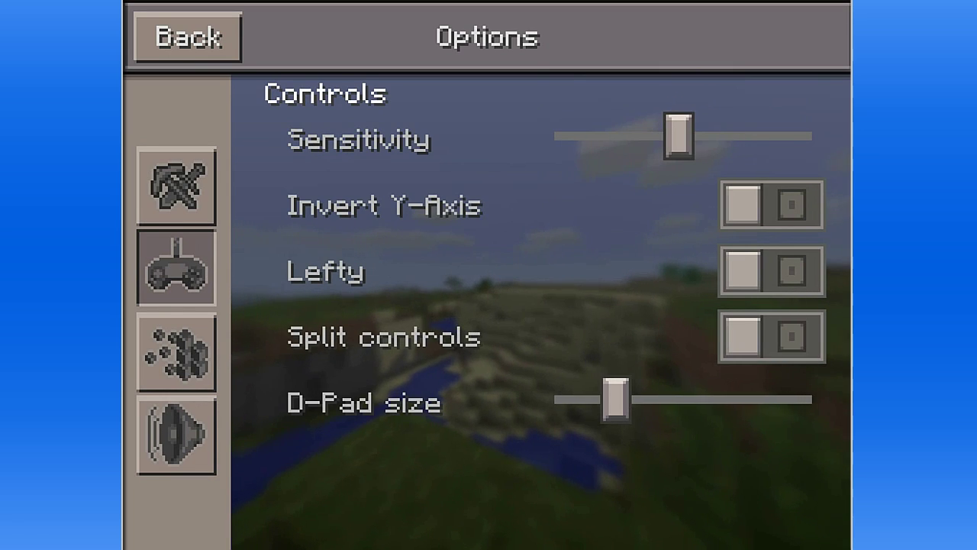
{"action": "left_click", "coordinate": [177, 352]}
{"action": "left_click", "coordinate": [177, 434]}
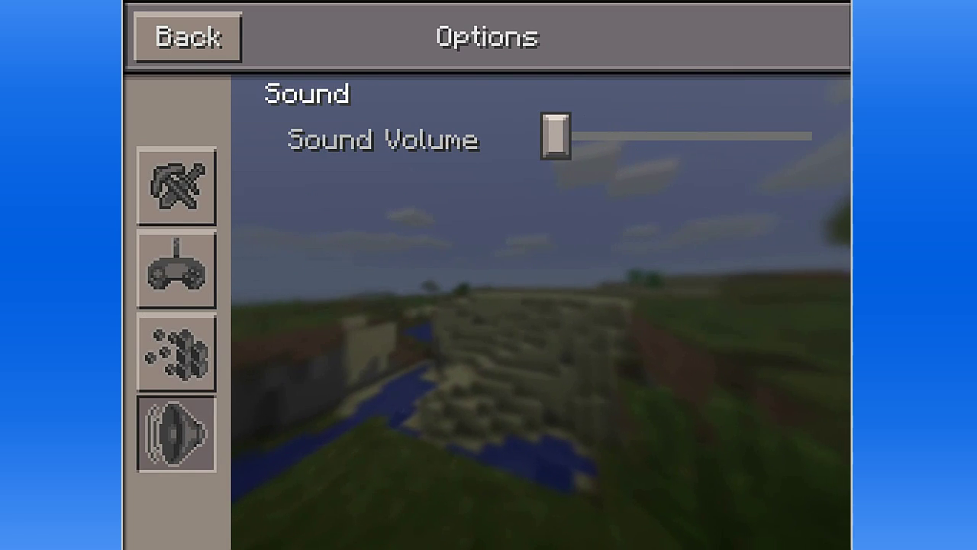
{"action": "left_click", "coordinate": [814, 136]}
{"action": "left_click", "coordinate": [188, 37]}
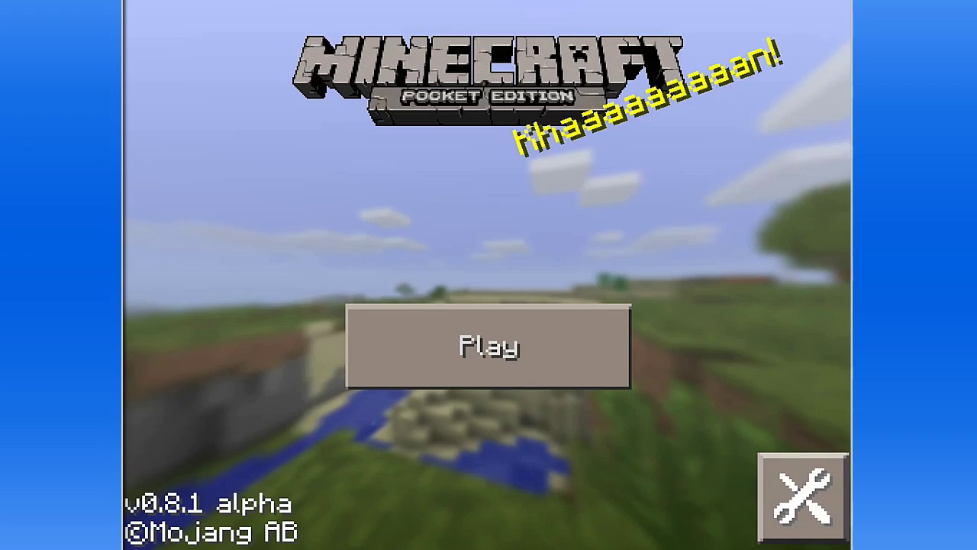
Step: Open the world list and load the Skyblock PE! survival world
{"action": "left_click", "coordinate": [458, 345]}
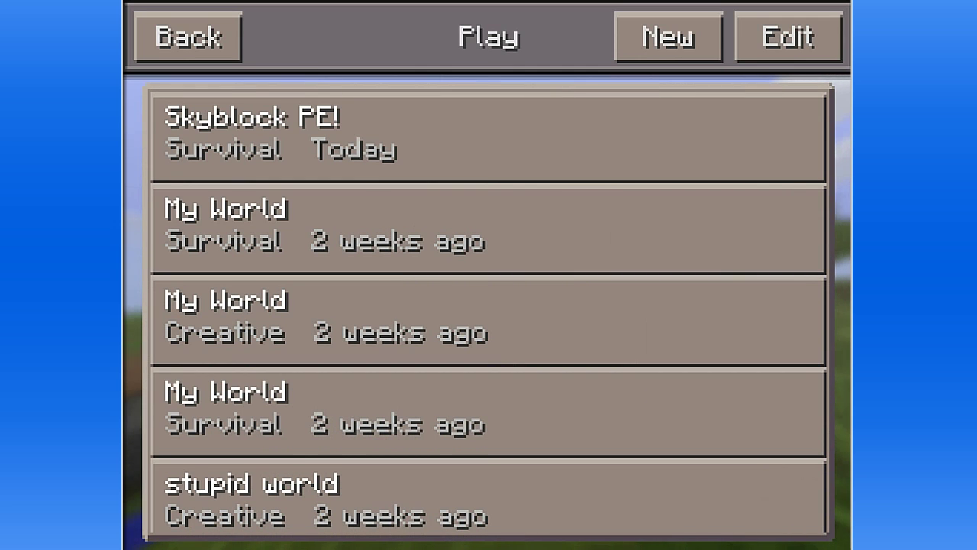
{"action": "left_click", "coordinate": [187, 37]}
{"action": "left_click", "coordinate": [467, 345]}
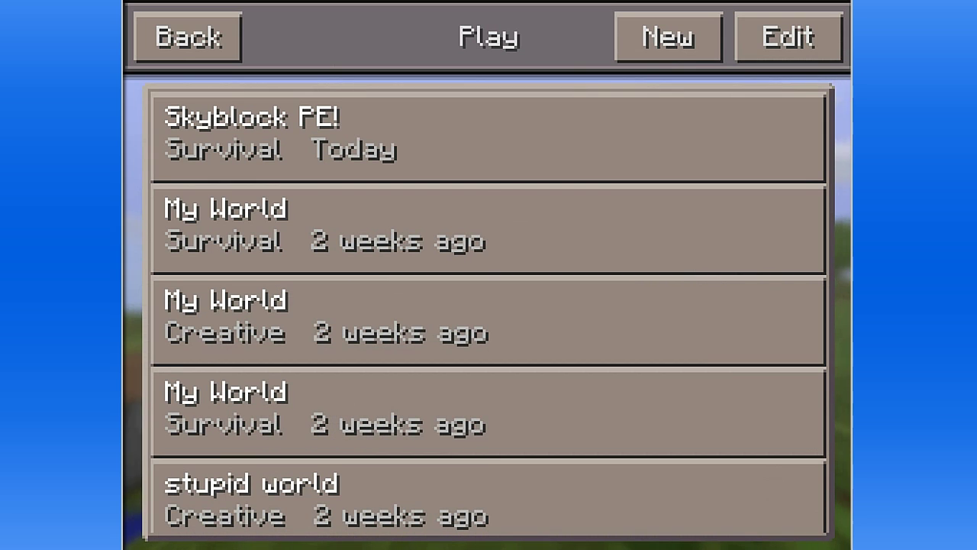
{"action": "left_click", "coordinate": [488, 136]}
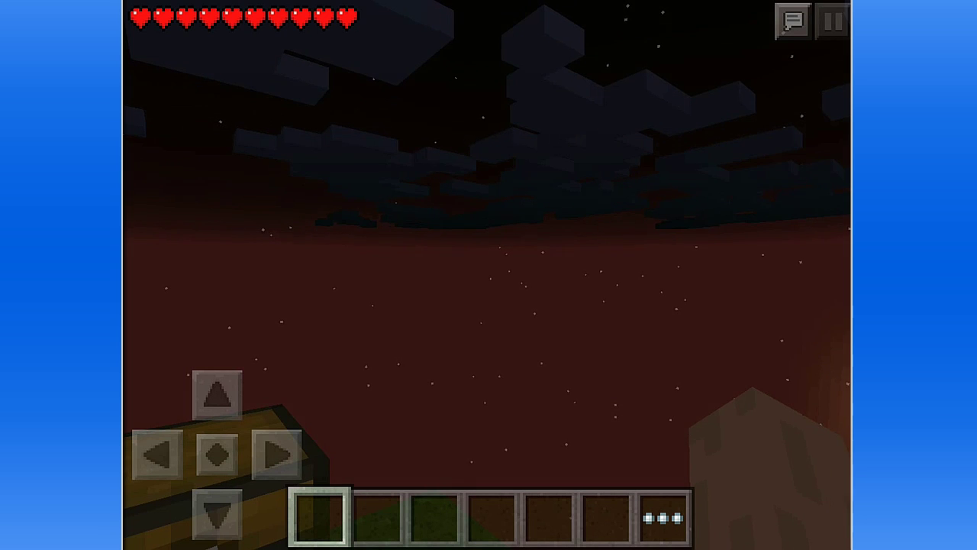
Step: Look around the Skyblock island and walk across the grass near the tree and the water
{"action": "left_click_drag", "start_coordinate": [611, 229], "coordinate": [413, 352]}
{"action": "left_click_drag", "start_coordinate": [534, 306], "coordinate": [367, 229]}
{"action": "left_click_drag", "start_coordinate": [489, 229], "coordinate": [611, 321]}
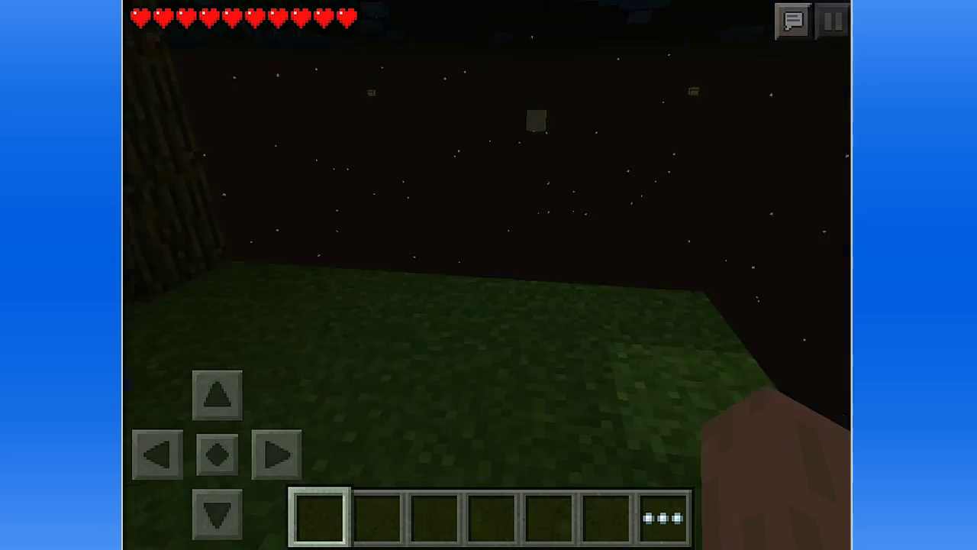
{"action": "left_click", "coordinate": [217, 395]}
{"action": "left_click_drag", "start_coordinate": [581, 275], "coordinate": [427, 275]}
{"action": "left_click", "coordinate": [488, 275]}
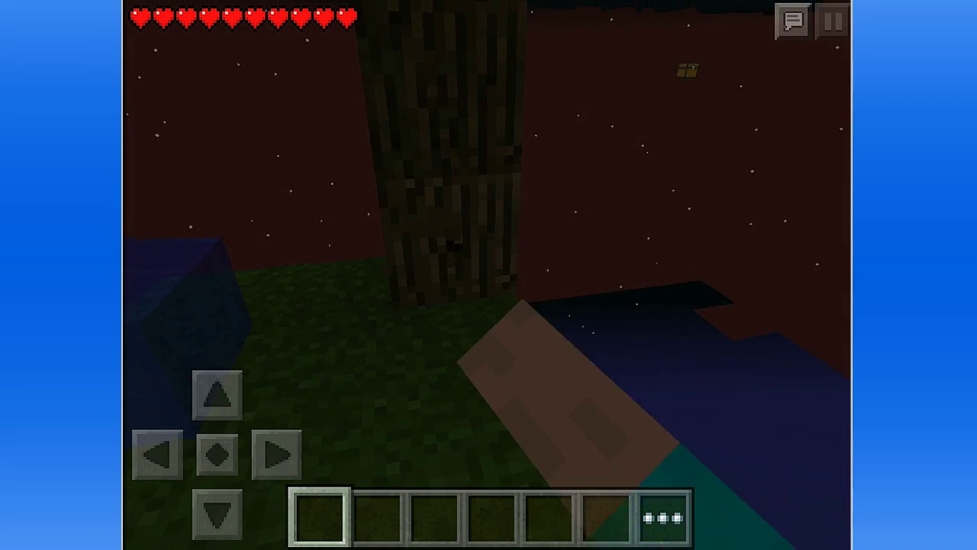
{"action": "left_click_drag", "start_coordinate": [581, 290], "coordinate": [398, 107]}
{"action": "left_click_drag", "start_coordinate": [488, 275], "coordinate": [657, 328]}
{"action": "left_click", "coordinate": [519, 283]}
{"action": "left_click_drag", "start_coordinate": [519, 199], "coordinate": [595, 413]}
{"action": "left_click_drag", "start_coordinate": [611, 283], "coordinate": [341, 321]}
{"action": "left_click_drag", "start_coordinate": [489, 252], "coordinate": [569, 237]}
{"action": "left_click", "coordinate": [217, 395]}
{"action": "left_click_drag", "start_coordinate": [488, 275], "coordinate": [734, 298]}
{"action": "left_click", "coordinate": [217, 395]}
{"action": "left_click_drag", "start_coordinate": [611, 320], "coordinate": [458, 260]}
{"action": "left_click_drag", "start_coordinate": [634, 336], "coordinate": [599, 353]}
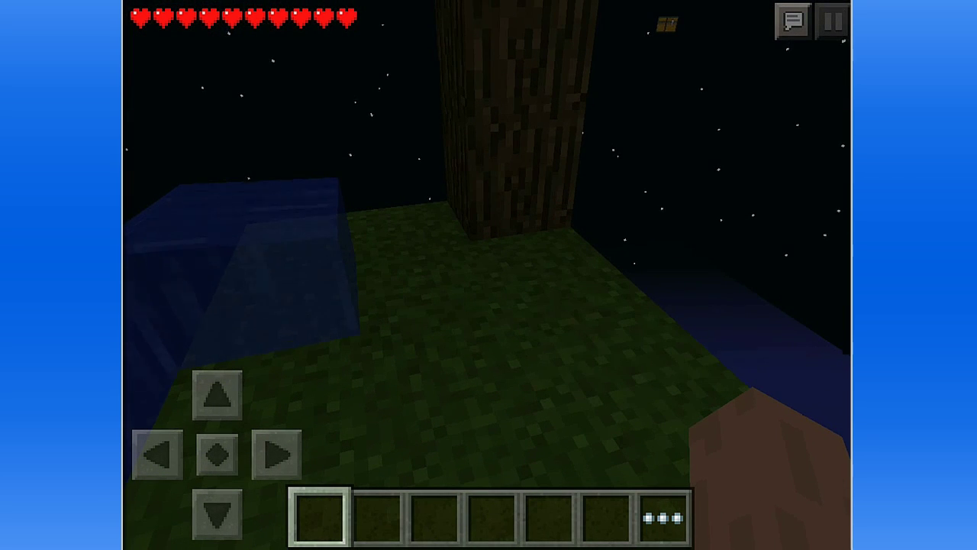